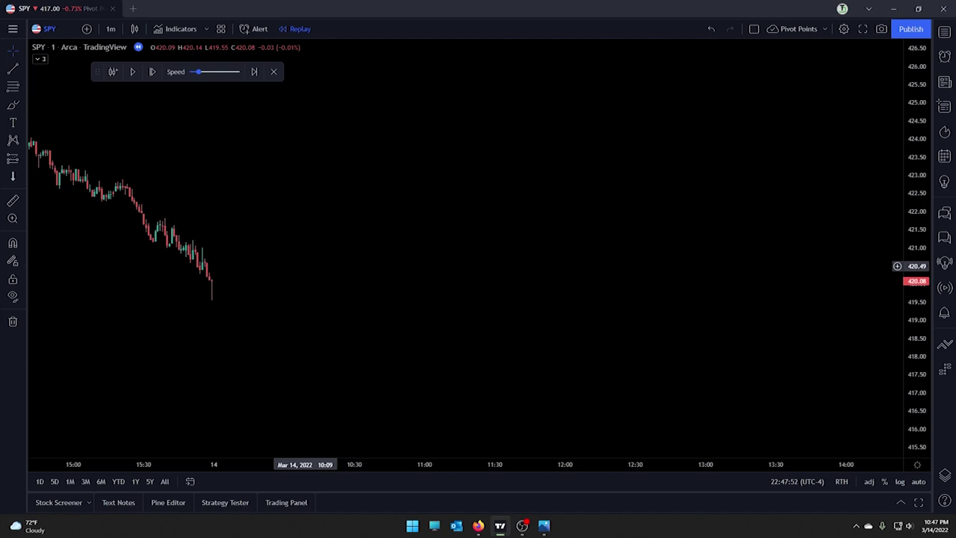
# Advance the replay one bar into the March 14 session and draw a horizontal ray at about 420.02 from the March 11 closing candles.
pyautogui.hotkey('shift', 'Right')
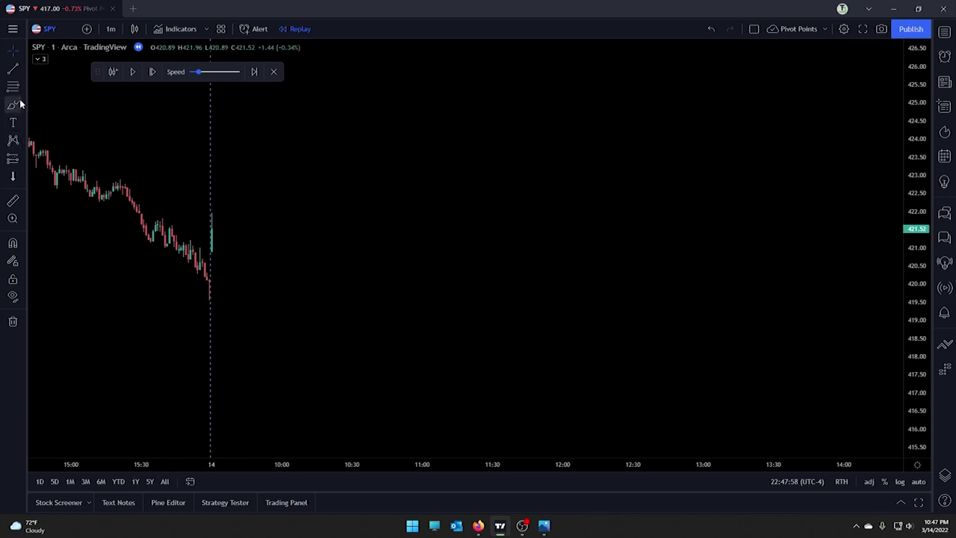
pyautogui.click(25, 72)
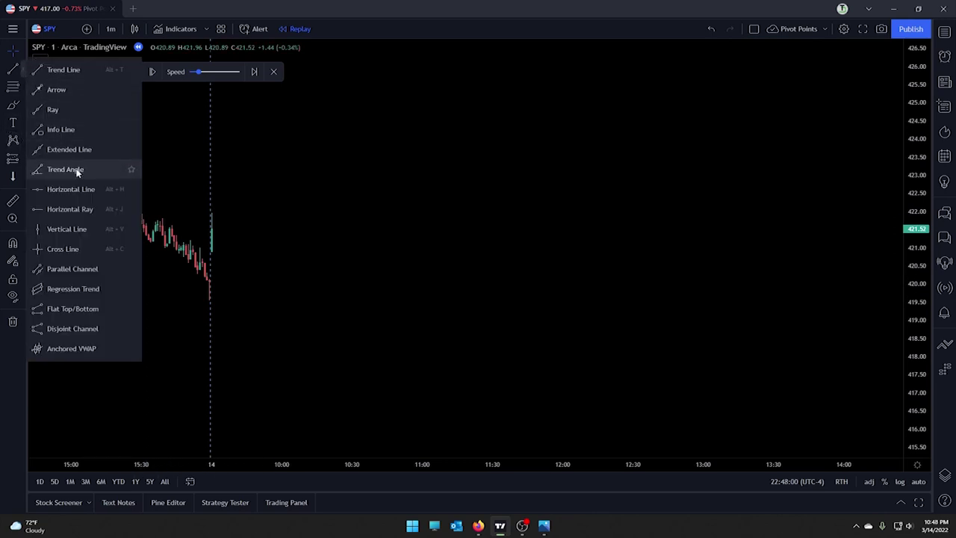
pyautogui.click(64, 209)
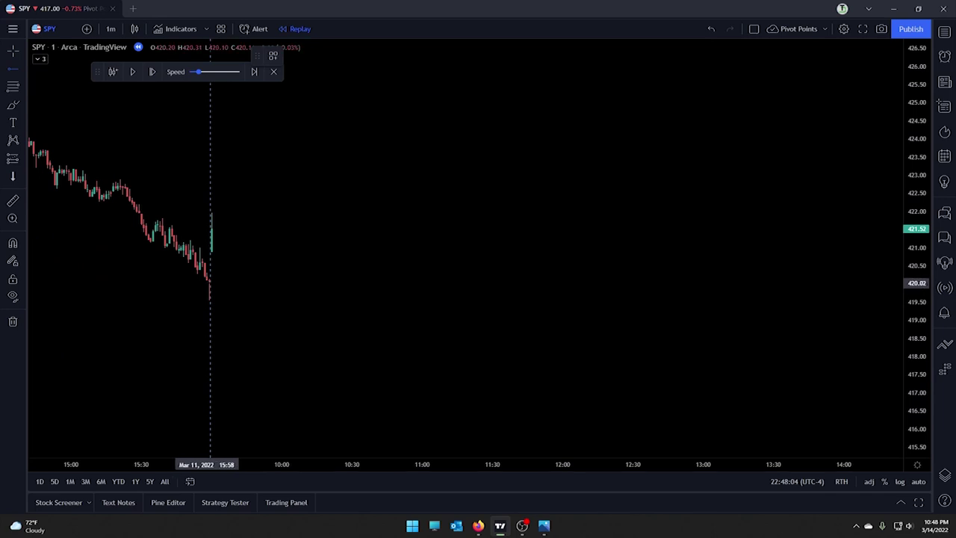
pyautogui.click(208, 282)
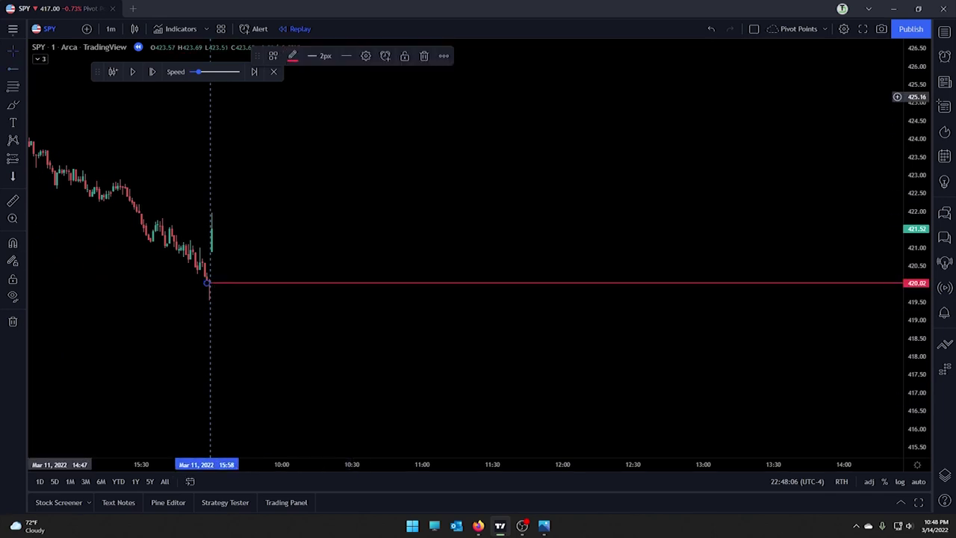
# Change the colour of the new horizontal ray at the prior close to yellow.
pyautogui.click(21, 52)
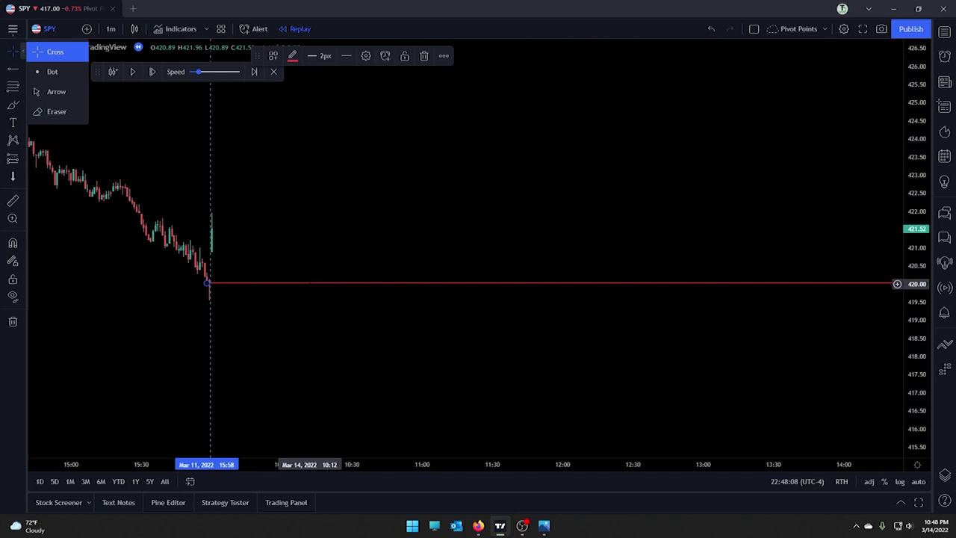
pyautogui.click(309, 288)
pyautogui.click(292, 55)
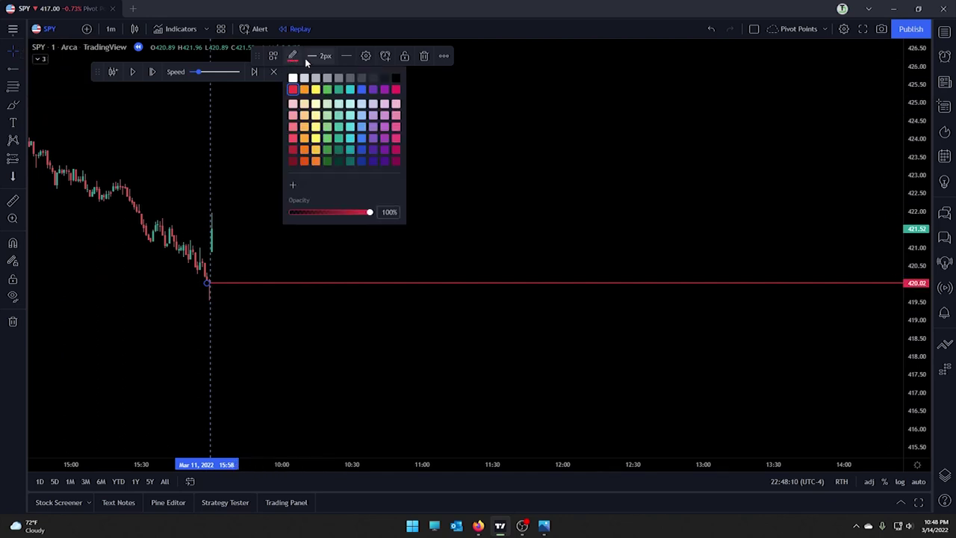
pyautogui.click(314, 92)
pyautogui.click(664, 142)
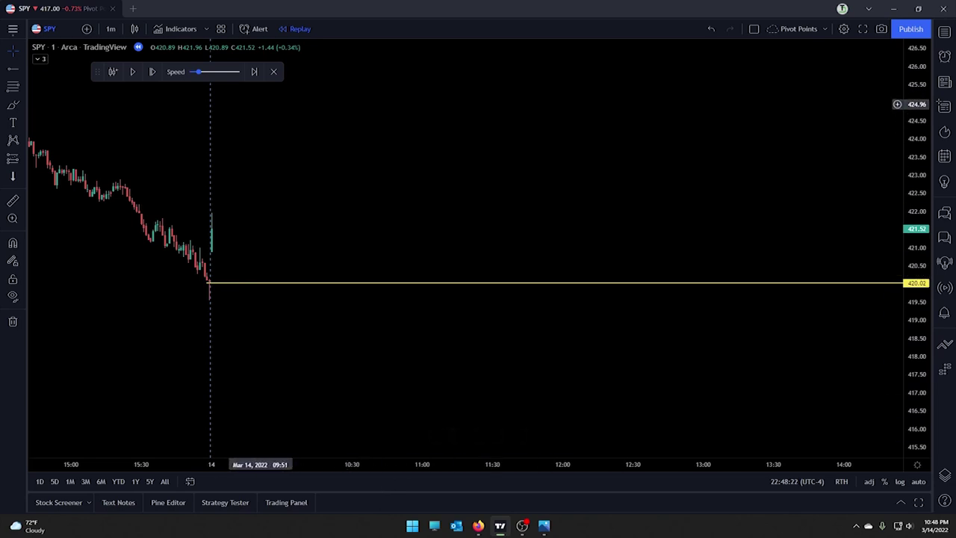
# Advance the one-minute replay candle by candle through the opening minutes of the March 14 session.
pyautogui.hotkey('shift', 'Right')
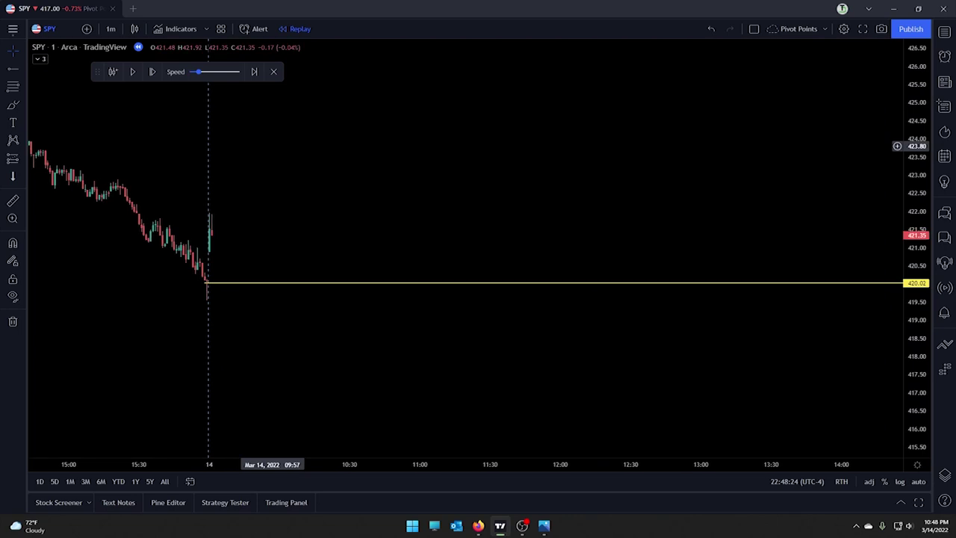
pyautogui.hotkey('shift', 'Right')
pyautogui.hotkey('shift', 'Right')
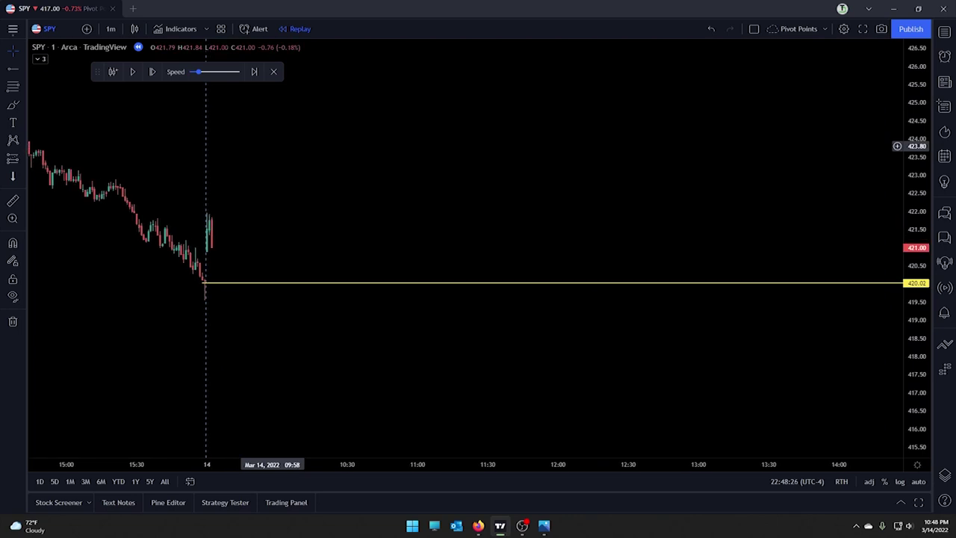
pyautogui.hotkey('shift', 'Right')
pyautogui.hotkey('shift', 'Right')
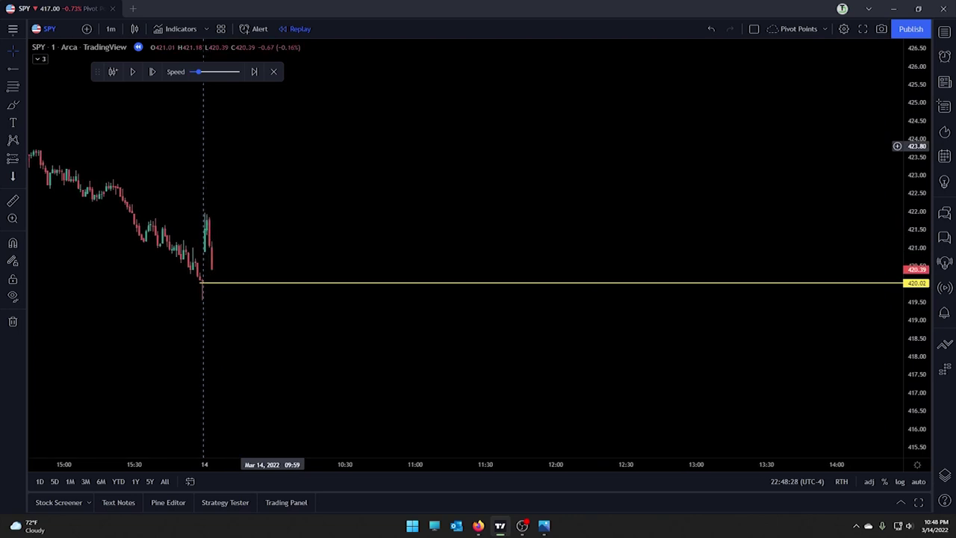
pyautogui.hotkey('shift', 'Right')
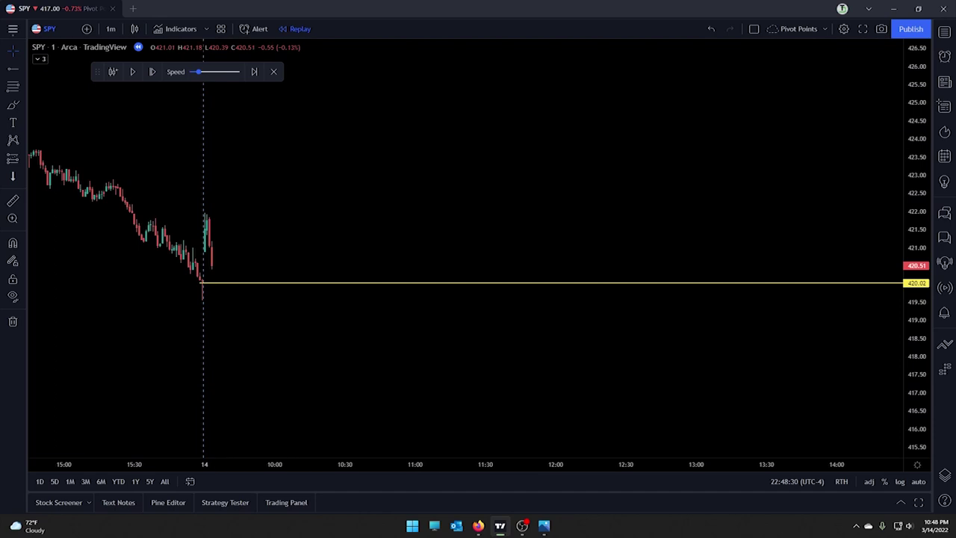
pyautogui.click(500, 525)
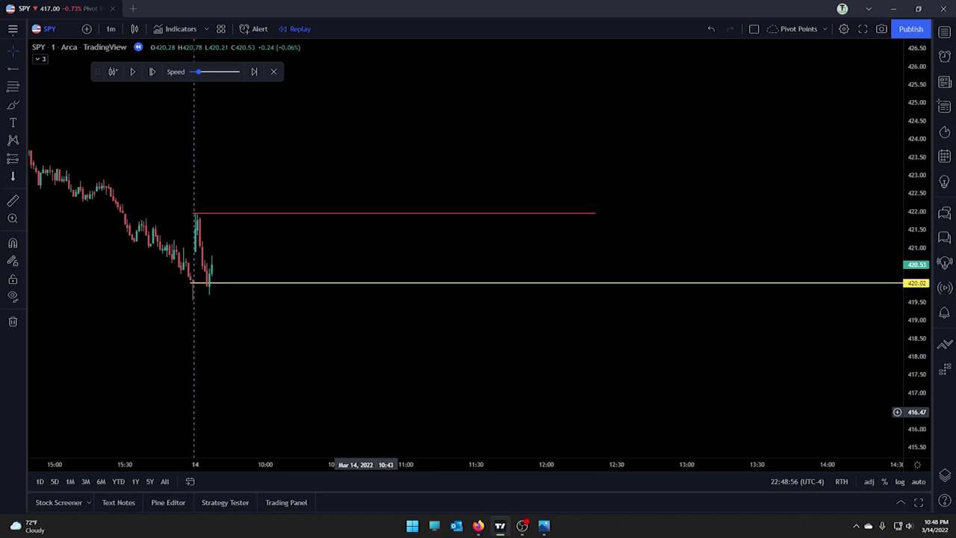
pyautogui.hotkey('shift', 'Right')
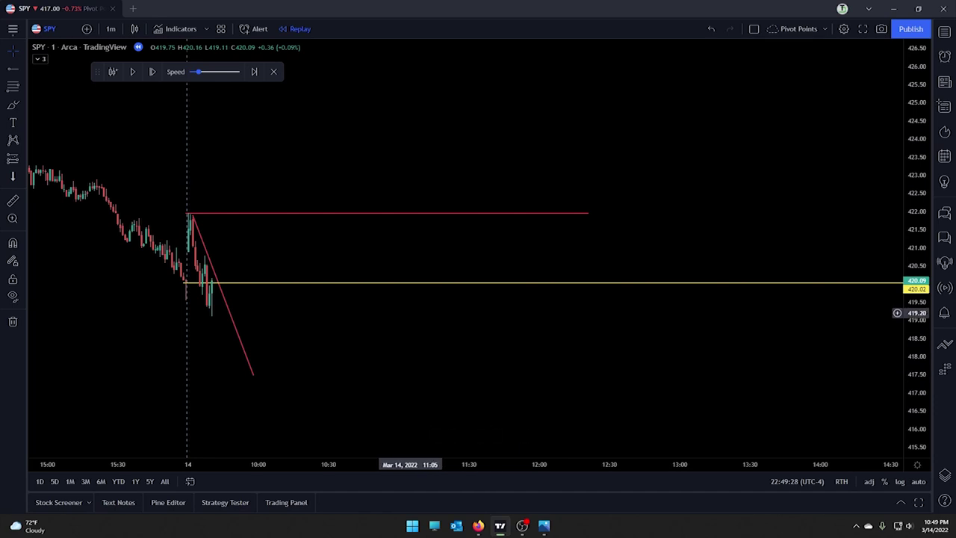
# Delete the yellow horizontal ray at the prior close and undo the falling red line drawn from the opening high.
pyautogui.click(414, 284)
pyautogui.press('Delete')
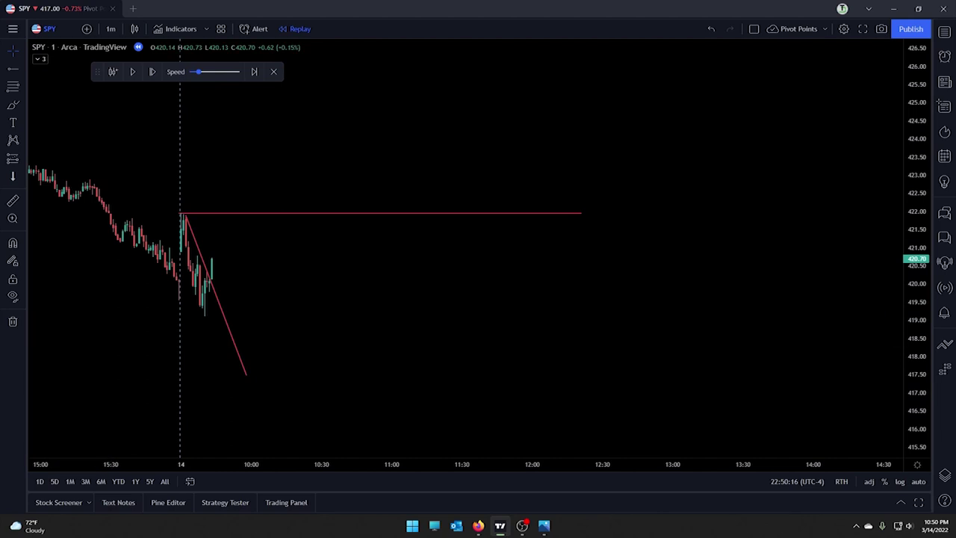
pyautogui.hotkey('ctrl', 'z')
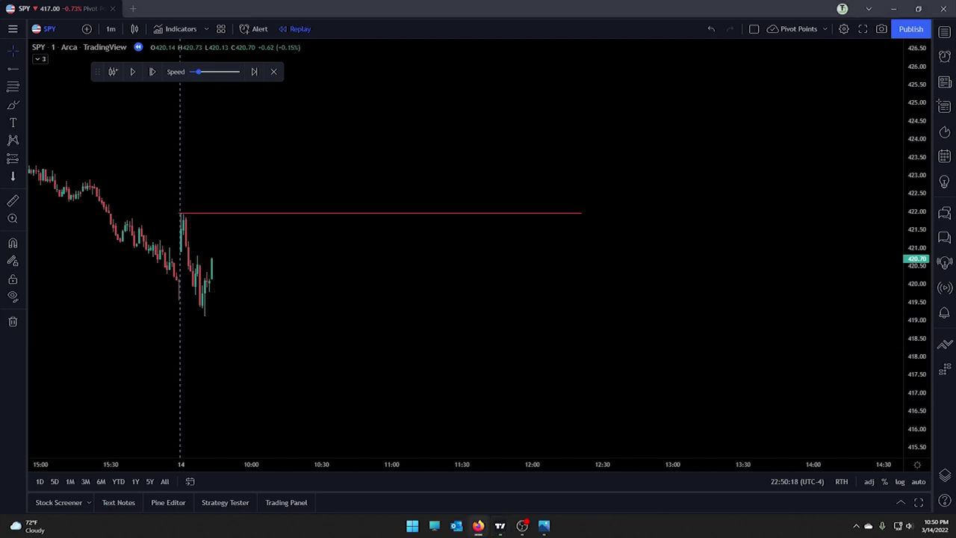
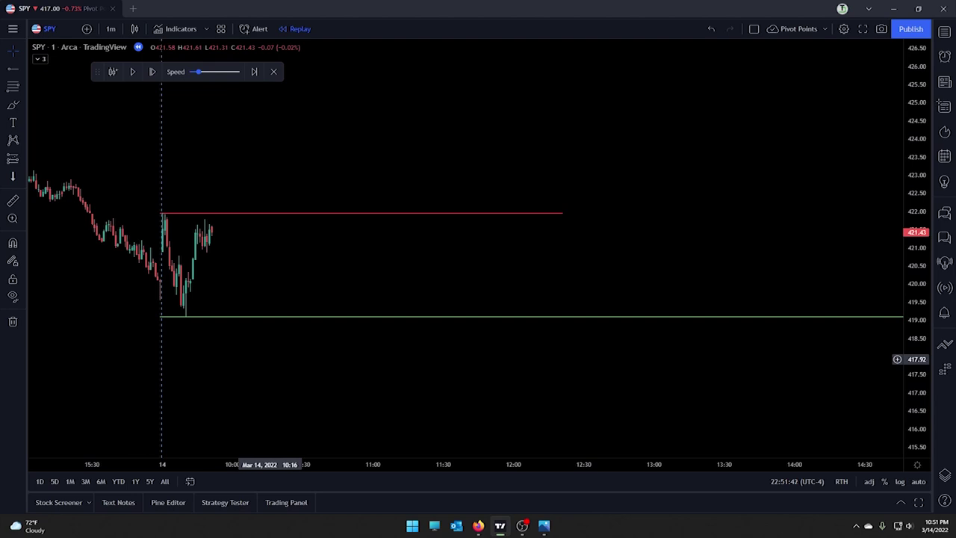
# Advance the replay bar by bar through the consolidation below the upper red line, up to about 10:00.
pyautogui.hotkey('shift', 'Right')
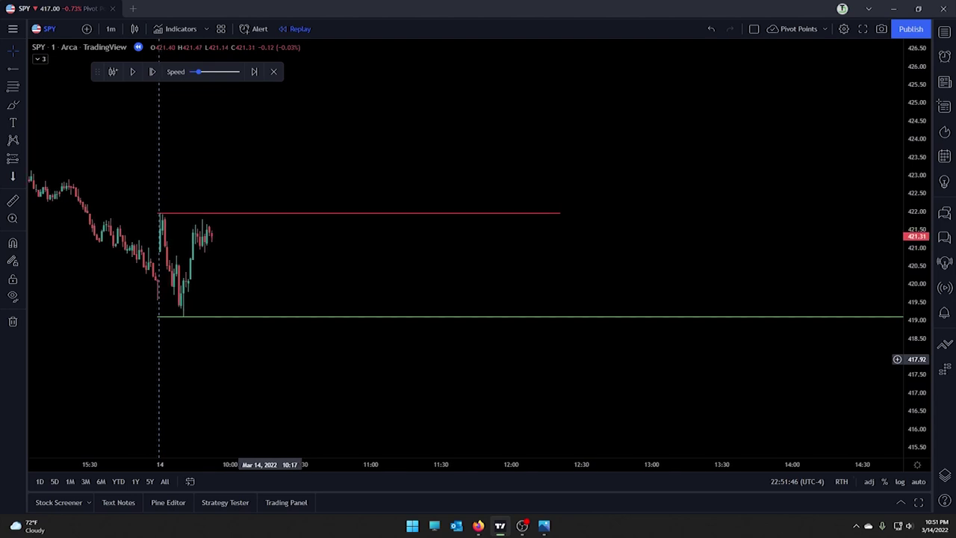
pyautogui.hotkey('shift', 'Right')
pyautogui.hotkey('shift', 'Right')
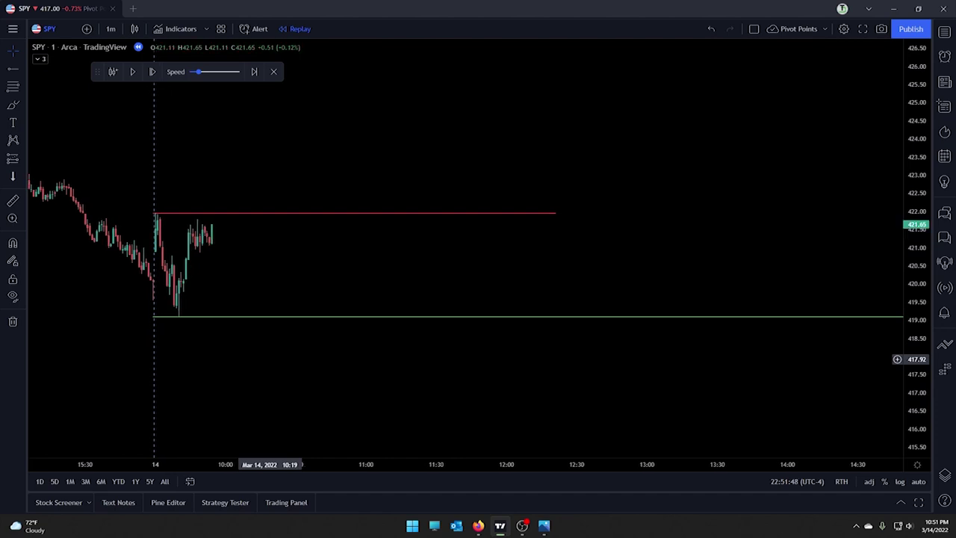
pyautogui.hotkey('shift', 'Right')
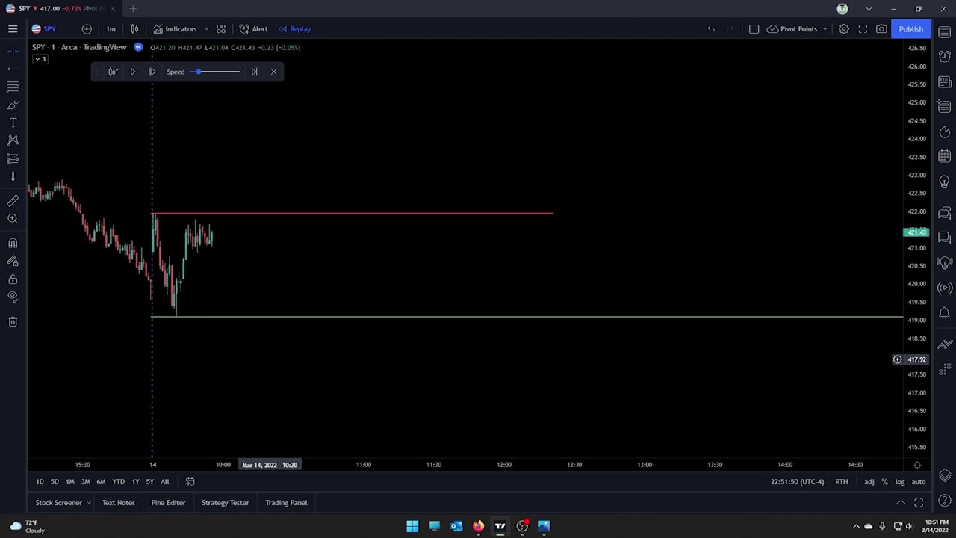
pyautogui.hotkey('shift', 'Right')
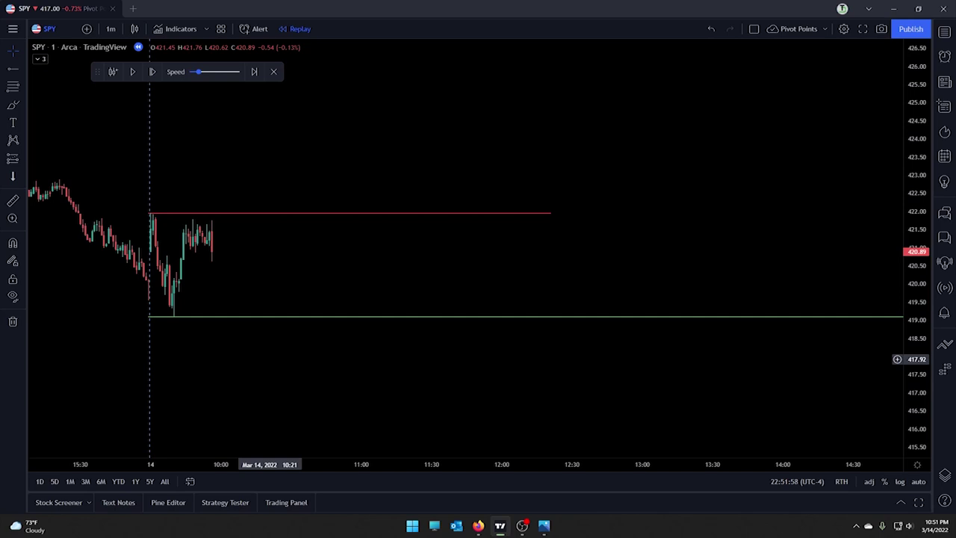
pyautogui.hotkey('shift', 'Right')
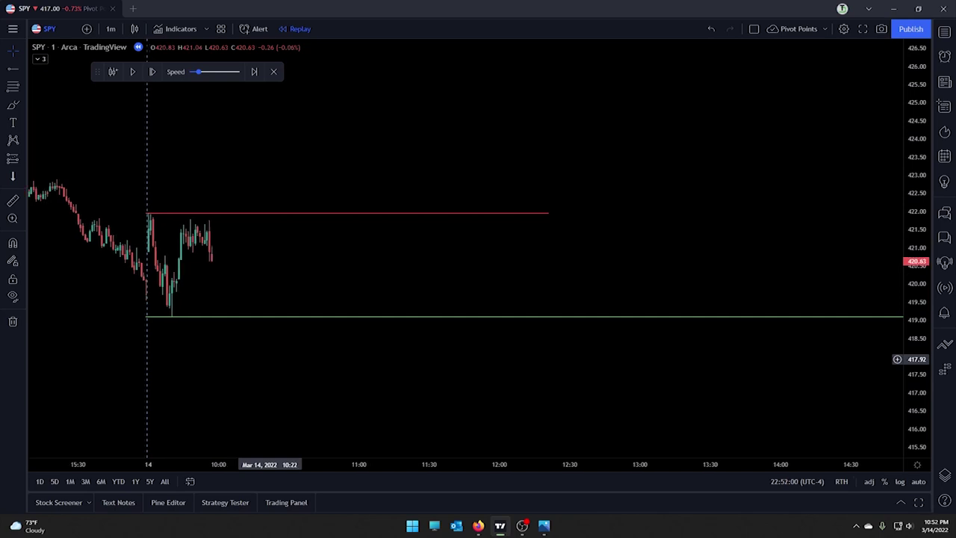
pyautogui.hotkey('shift', 'Right')
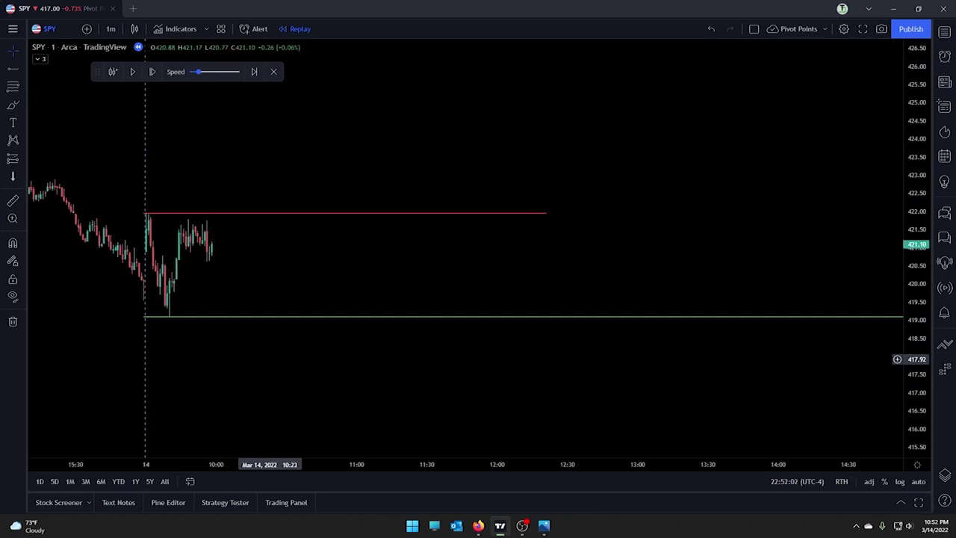
pyautogui.hotkey('shift', 'Right')
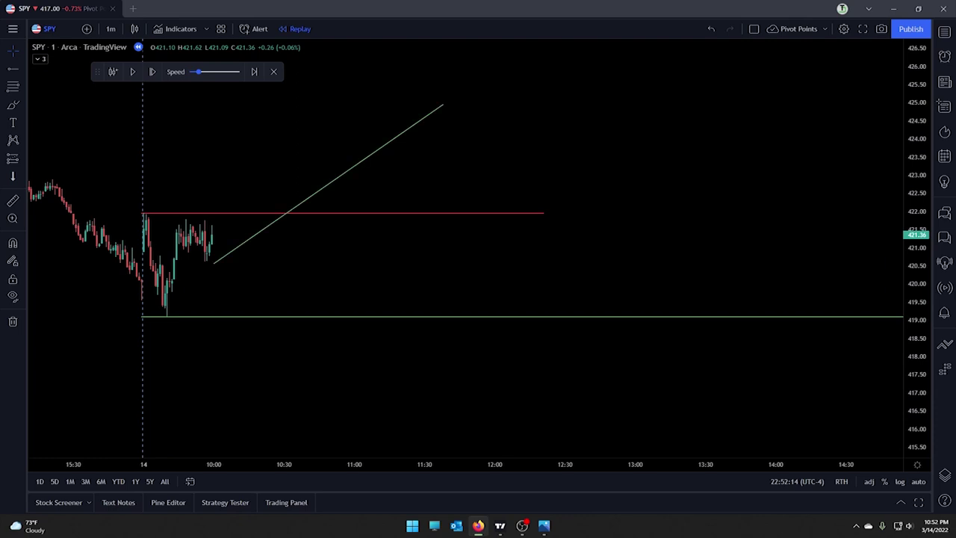
# Undo the rising green trend line, then undo and restore the green horizontal line at the session low.
pyautogui.hotkey('ctrl', 'z')
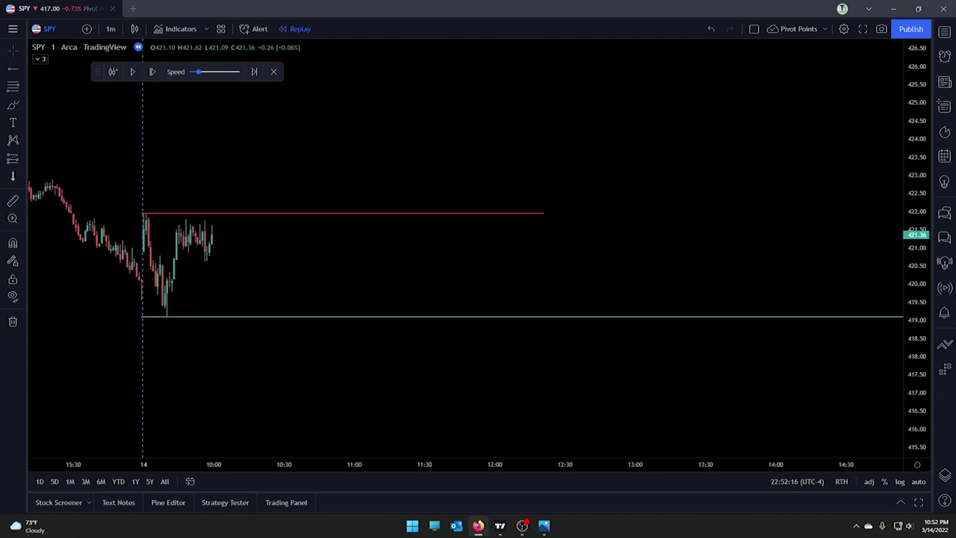
pyautogui.hotkey('ctrl', 'z')
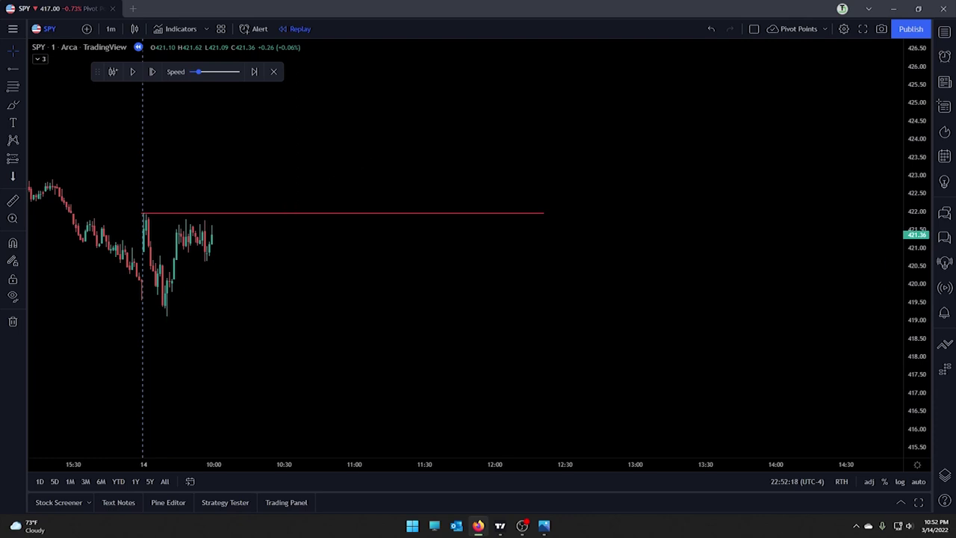
pyautogui.hotkey('ctrl', 'y')
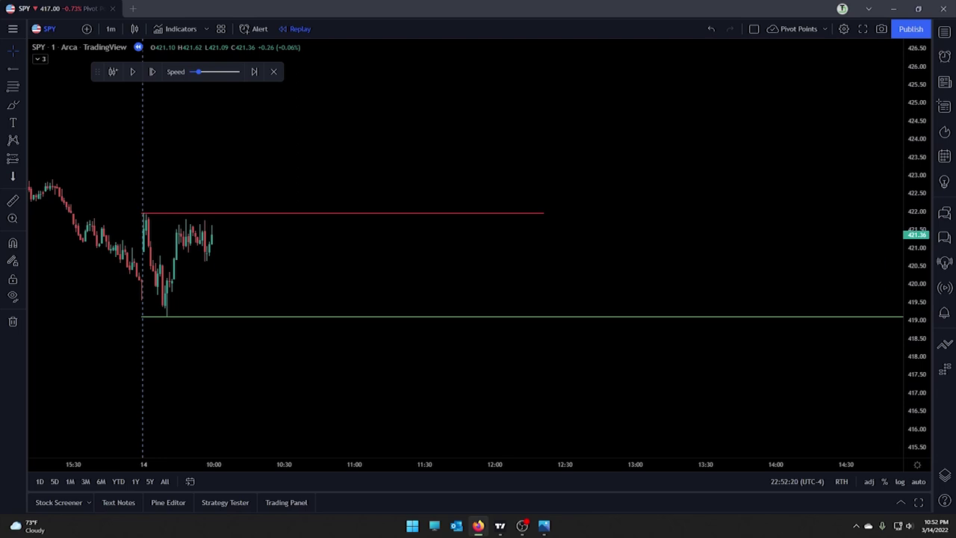
pyautogui.hotkey('ctrl', 'y')
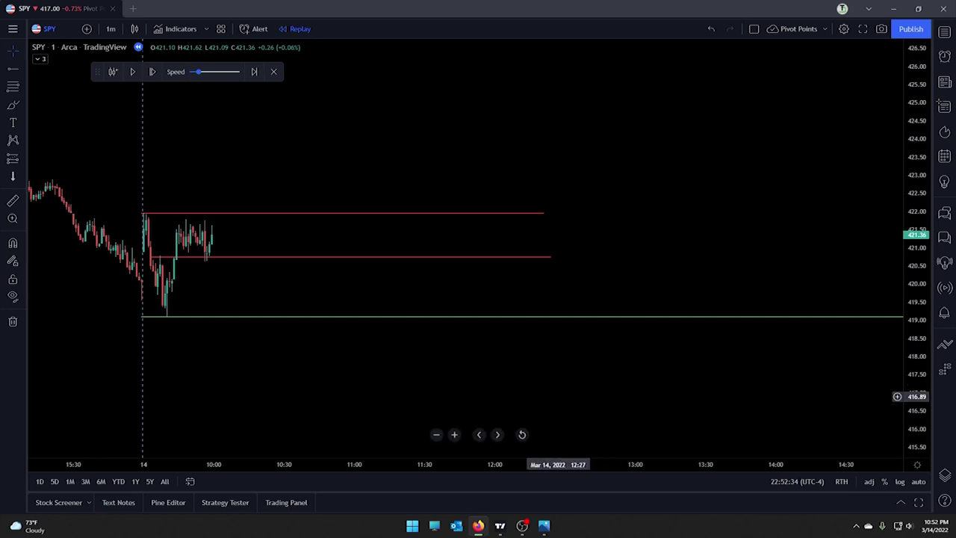
# Continue the replay candle by candle past 10:00 to follow price between and above the two red horizontal lines.
pyautogui.click(558, 396)
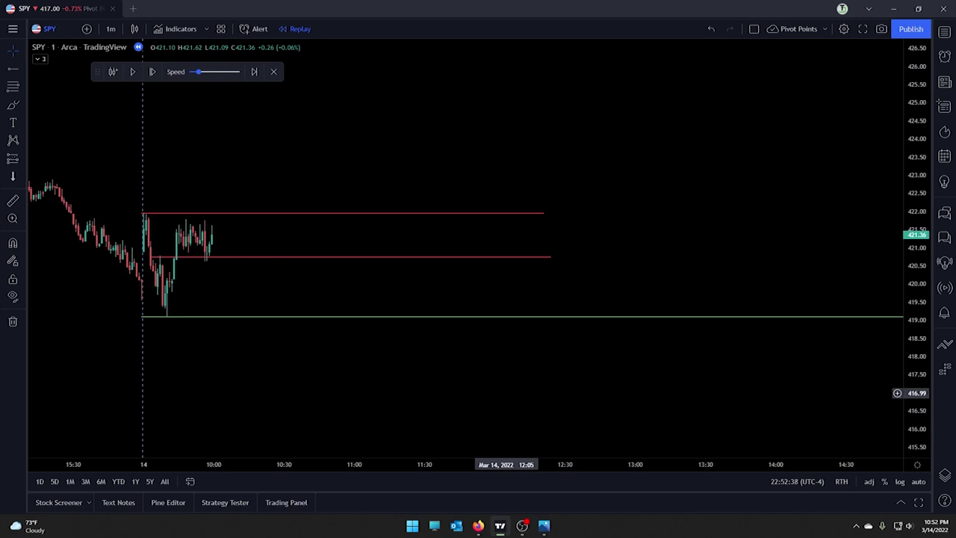
pyautogui.hotkey('shift', 'Right')
pyautogui.hotkey('shift', 'Right')
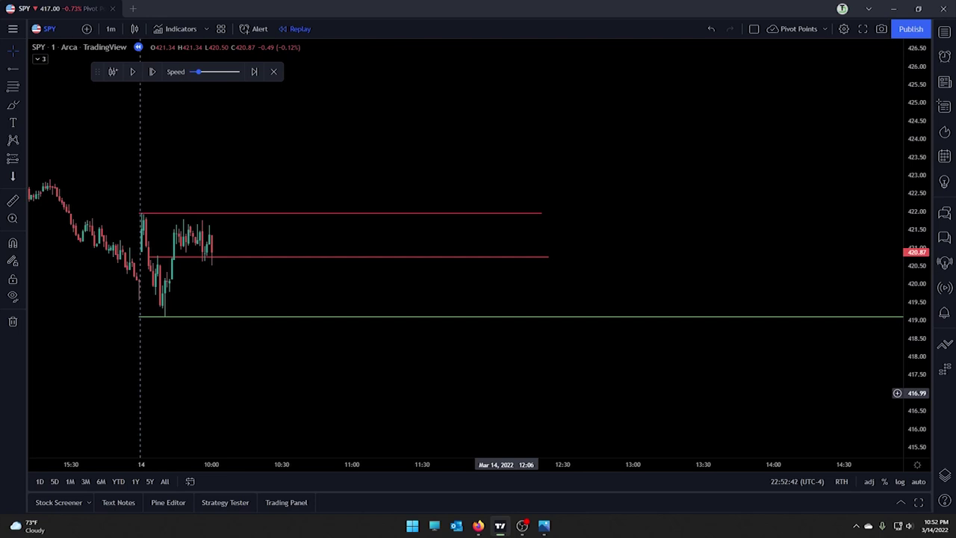
pyautogui.hotkey('shift', 'Right')
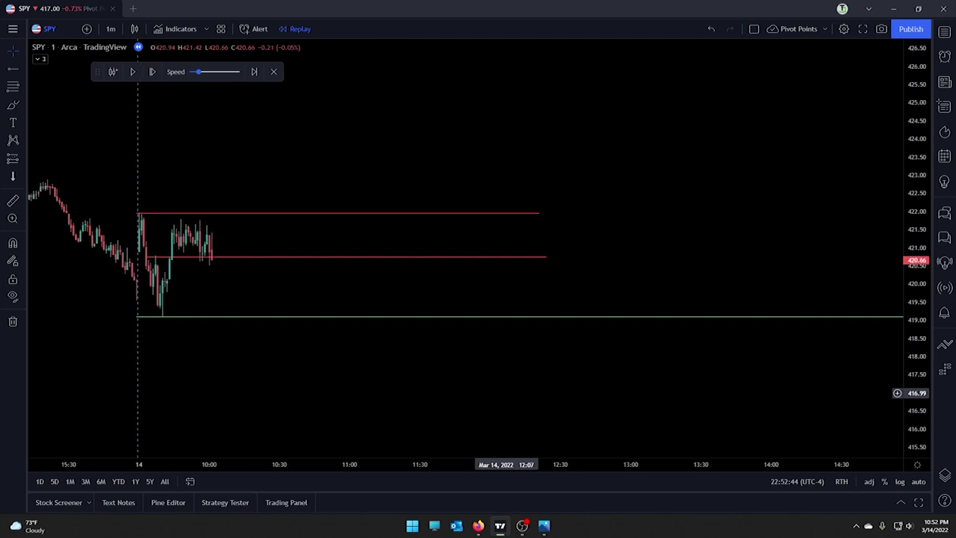
pyautogui.hotkey('shift', 'Right')
pyautogui.hotkey('shift', 'Right')
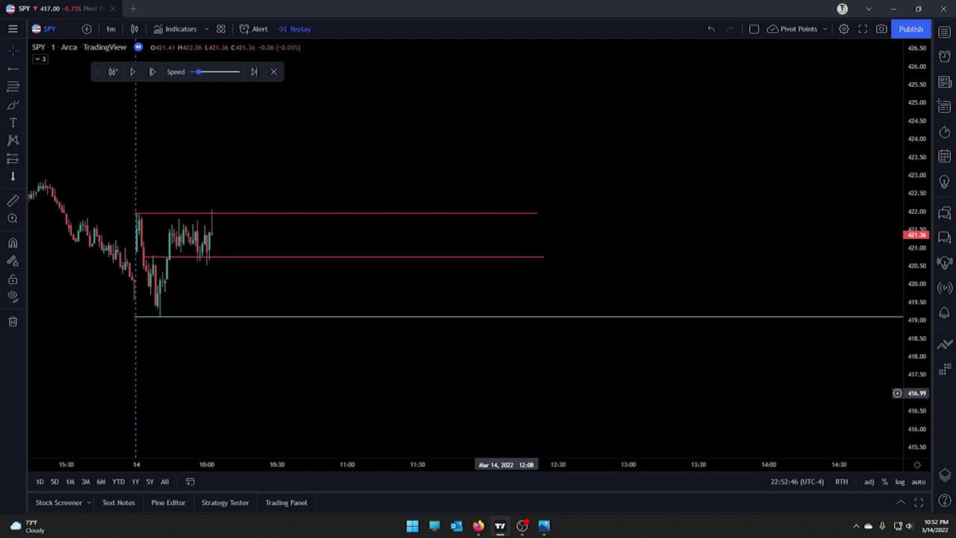
pyautogui.hotkey('shift', 'Right')
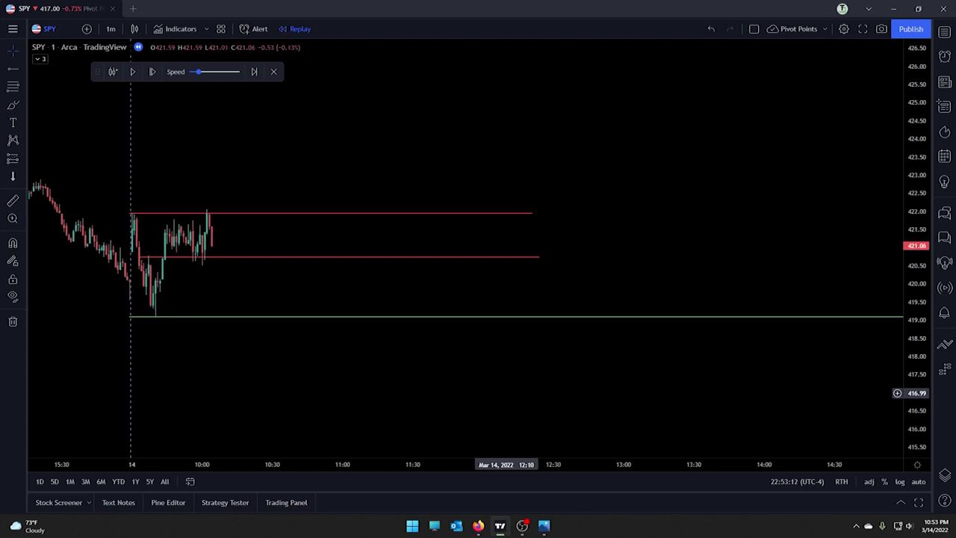
pyautogui.hotkey('shift', 'Right')
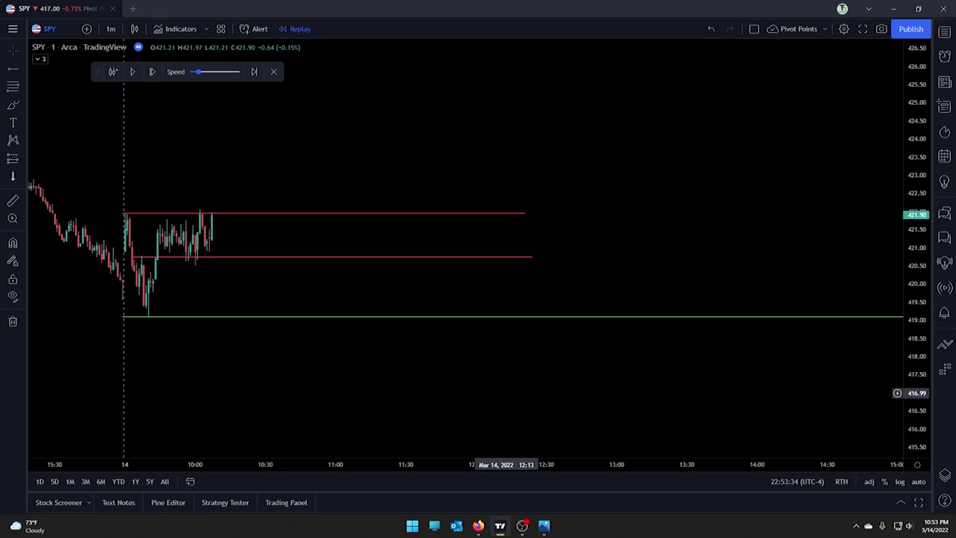
pyautogui.hotkey('shift', 'Right')
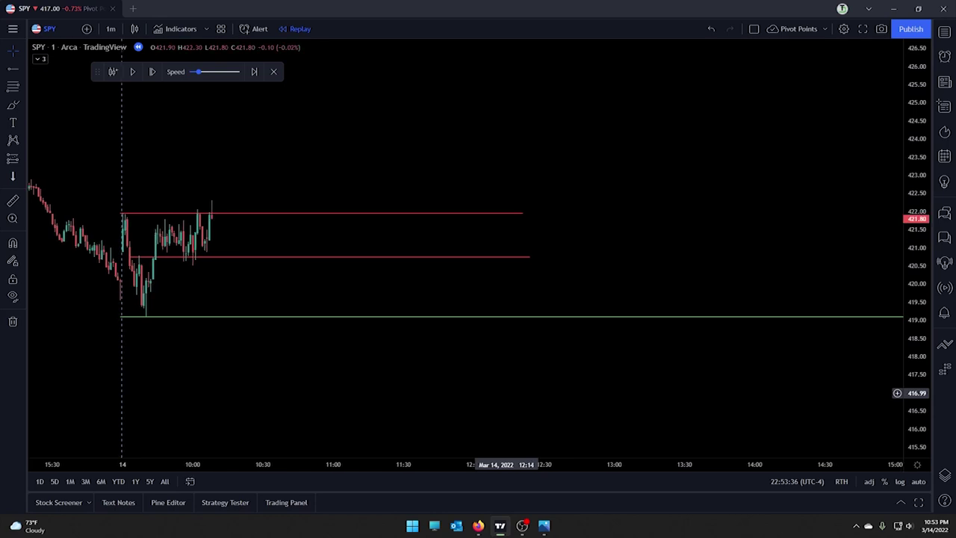
pyautogui.hotkey('shift', 'Right')
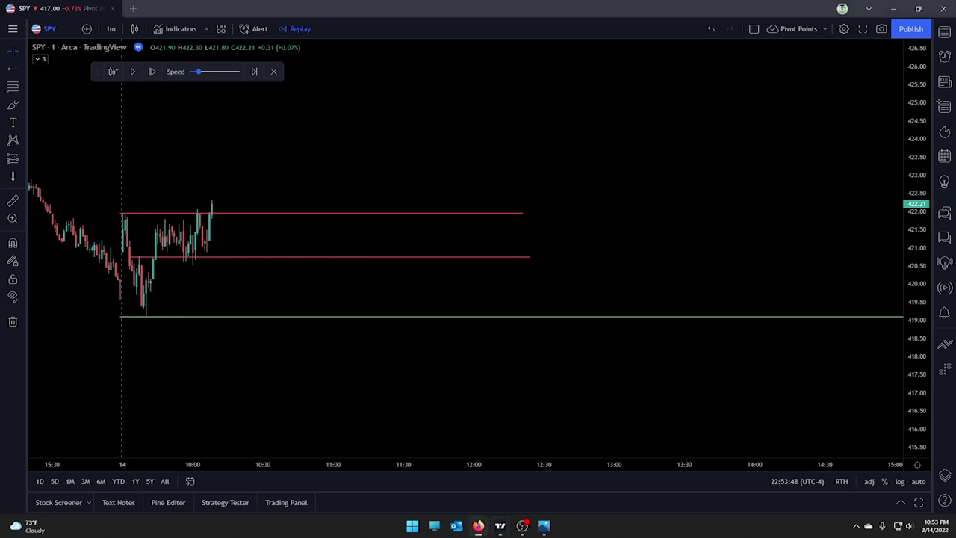
# Draw a rising green trend line from the low near 10:00, at about 420.50, up to about 425.00.
pyautogui.moveTo(193, 263); pyautogui.dragTo(422, 104)
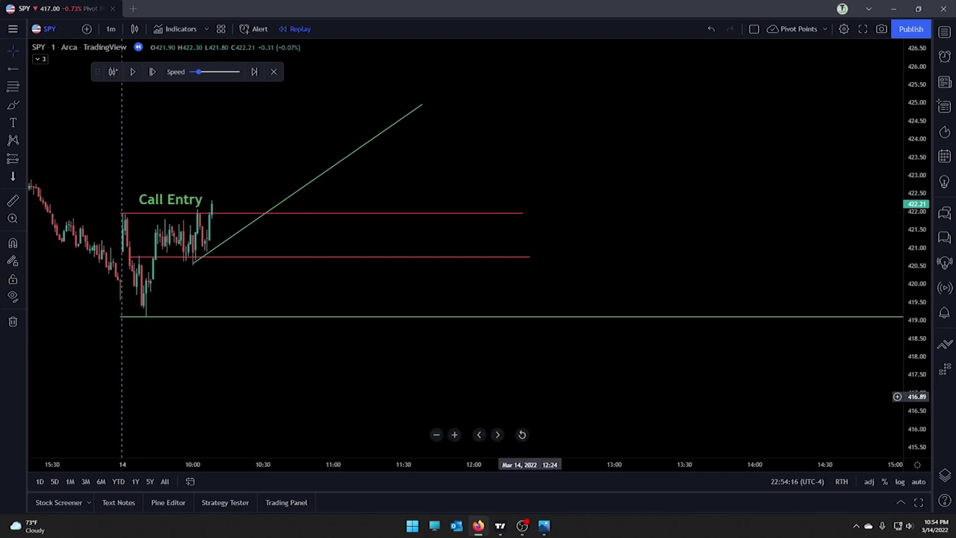
pyautogui.click(466, 398)
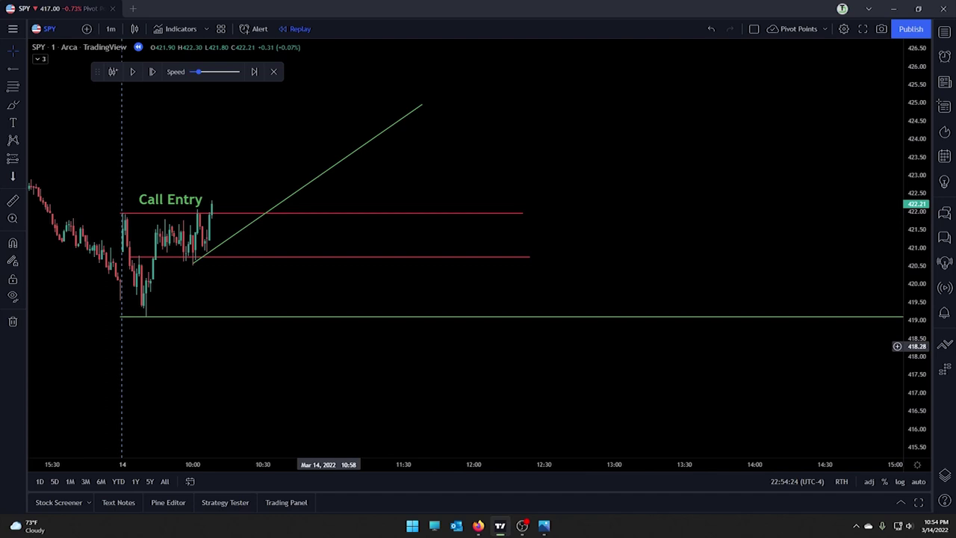
# Advance the replay candle by candle to about 11:00, following price above the rising green trend line.
pyautogui.hotkey('shift', 'Right')
pyautogui.hotkey('shift', 'Right')
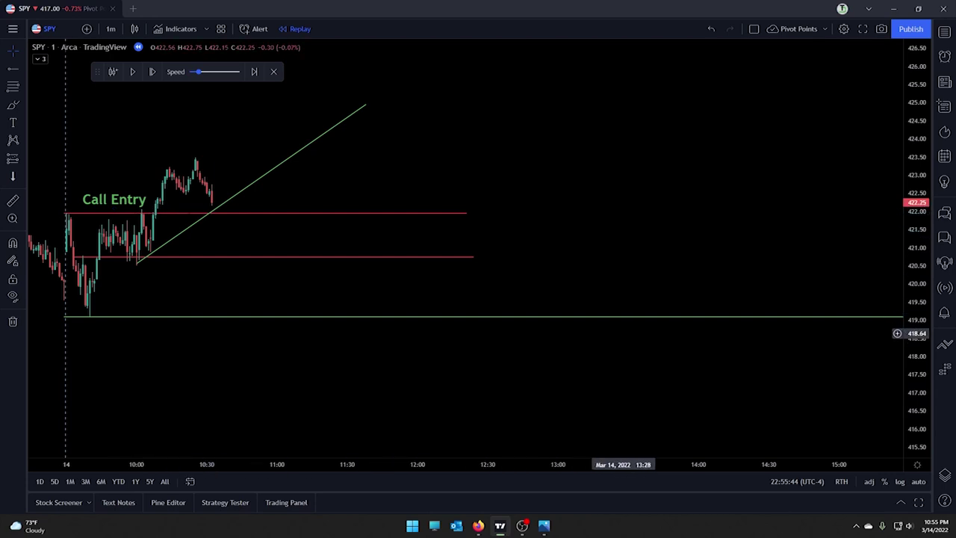
pyautogui.hotkey('shift', 'Right')
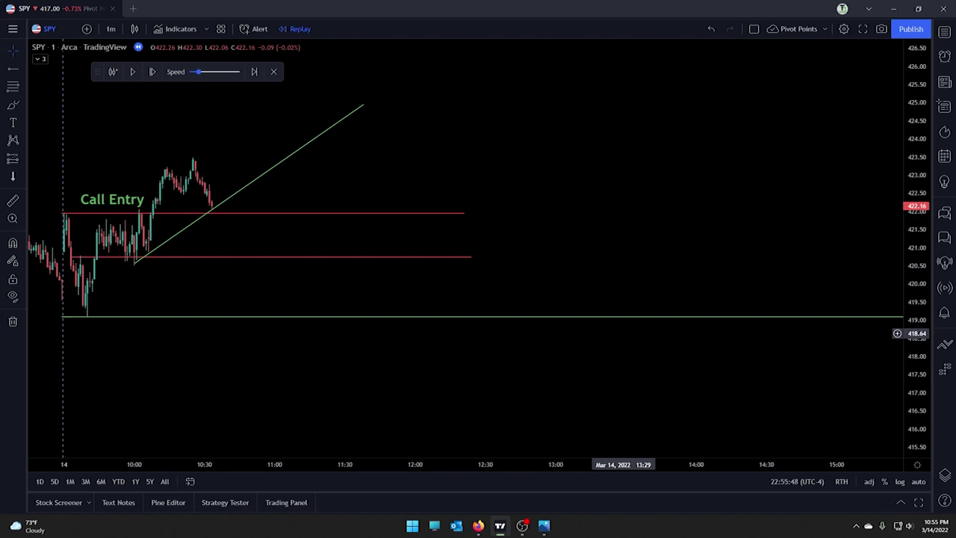
pyautogui.hotkey('shift', 'Right')
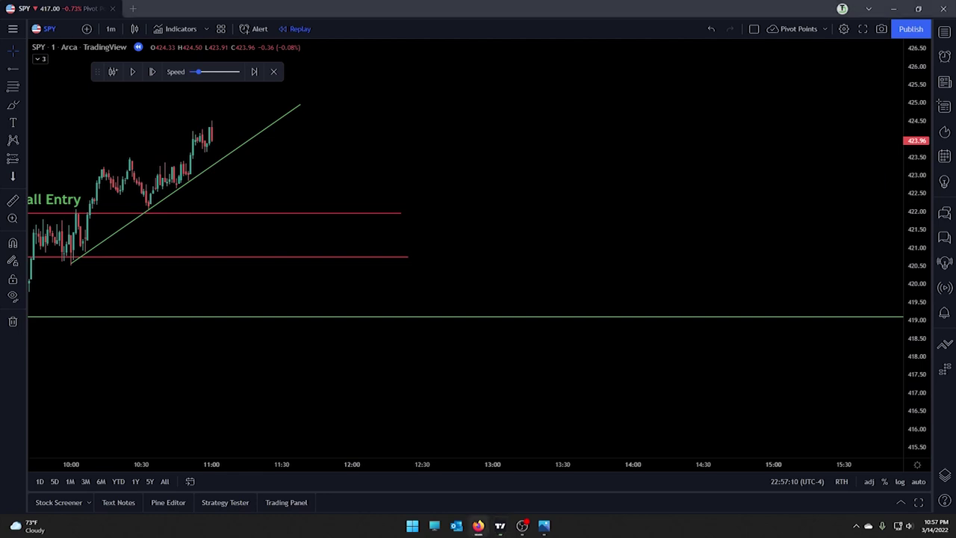
# Advance the replay past the green trend line and the first "Put Entry" level, up to about 11:22.
pyautogui.moveTo(410, 155); pyautogui.dragTo(415, 180)
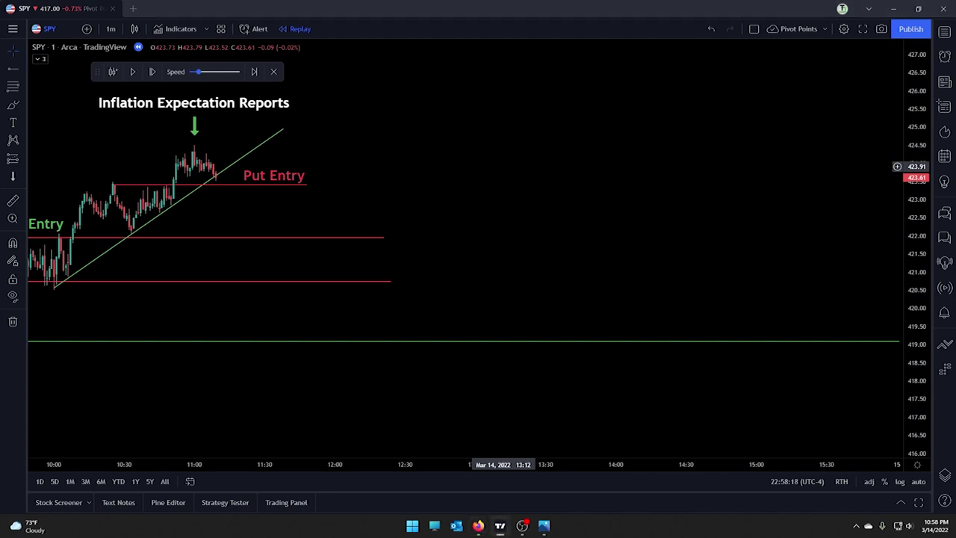
pyautogui.hotkey('shift', 'Right')
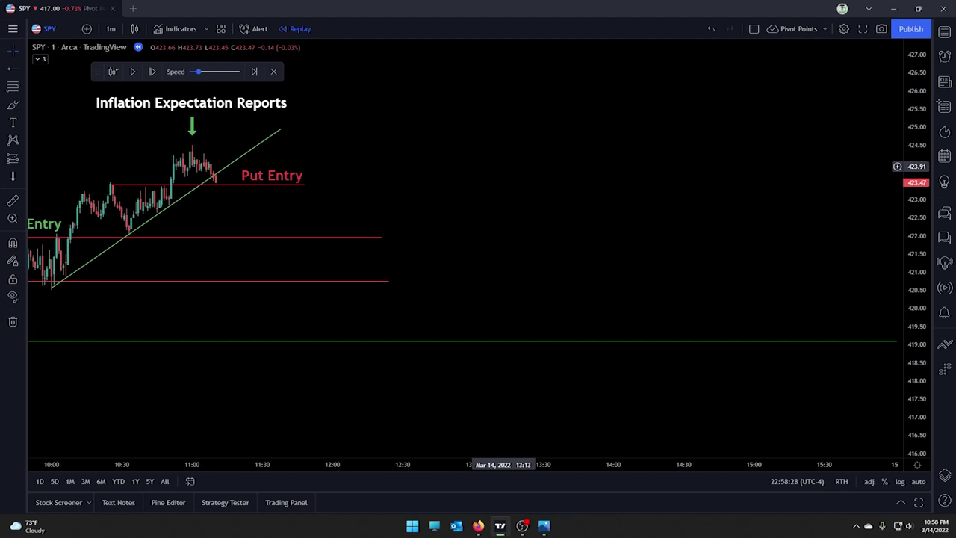
pyautogui.hotkey('shift', 'Right')
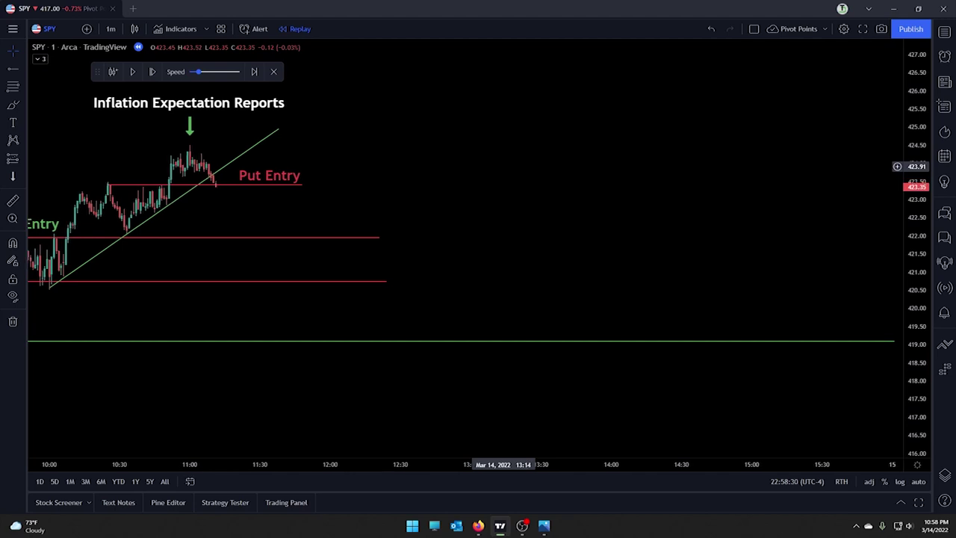
pyautogui.hotkey('shift', 'Right')
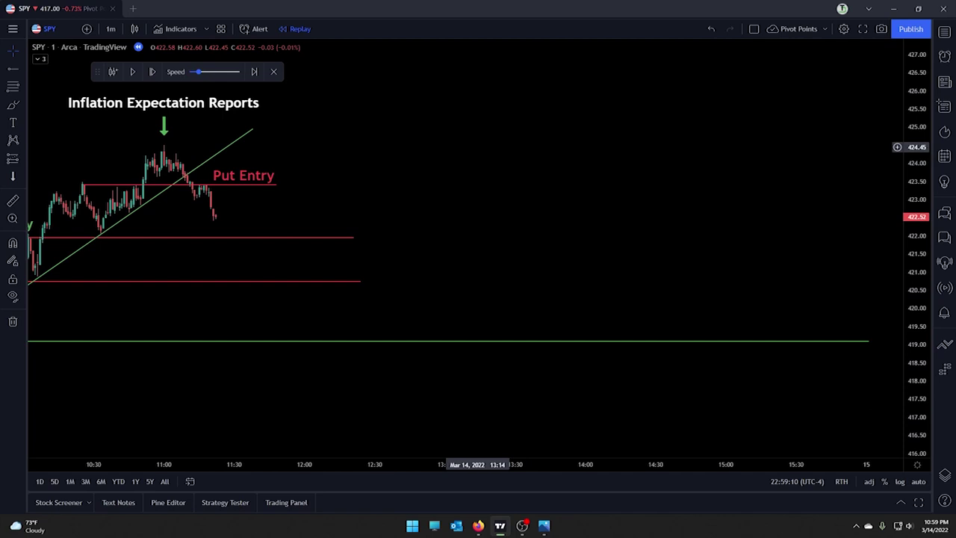
# Advance the replay bar by bar from 11:22 to about 11:31, following the decline toward the opening-high red line.
pyautogui.moveTo(249, 280); pyautogui.dragTo(392, 266)
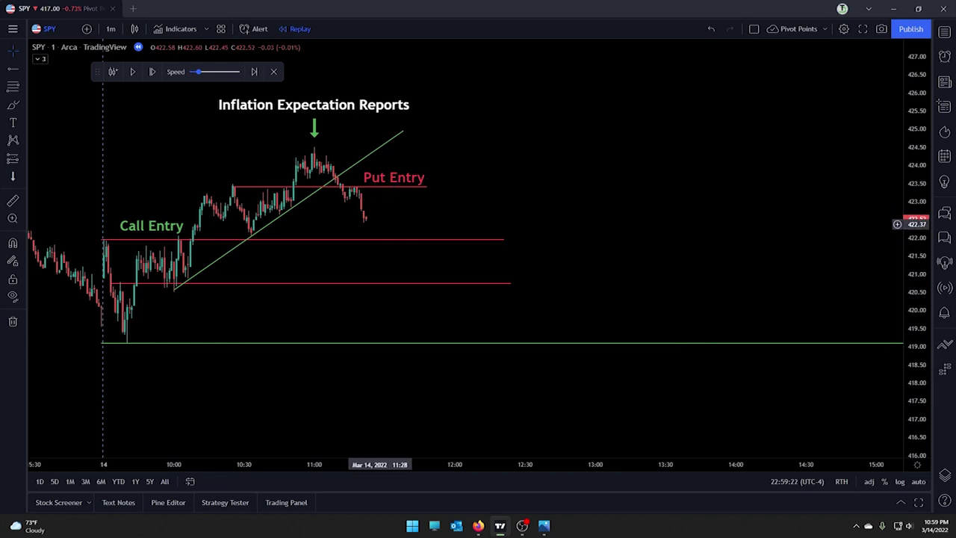
pyautogui.hotkey('shift', 'Right')
pyautogui.hotkey('shift', 'Right')
pyautogui.hotkey('shift', 'Right')
pyautogui.hotkey('shift', 'Right')
pyautogui.hotkey('shift', 'Right')
pyautogui.hotkey('shift', 'Right')
pyautogui.hotkey('shift', 'Right')
pyautogui.hotkey('shift', 'Right')
pyautogui.hotkey('shift', 'Right')
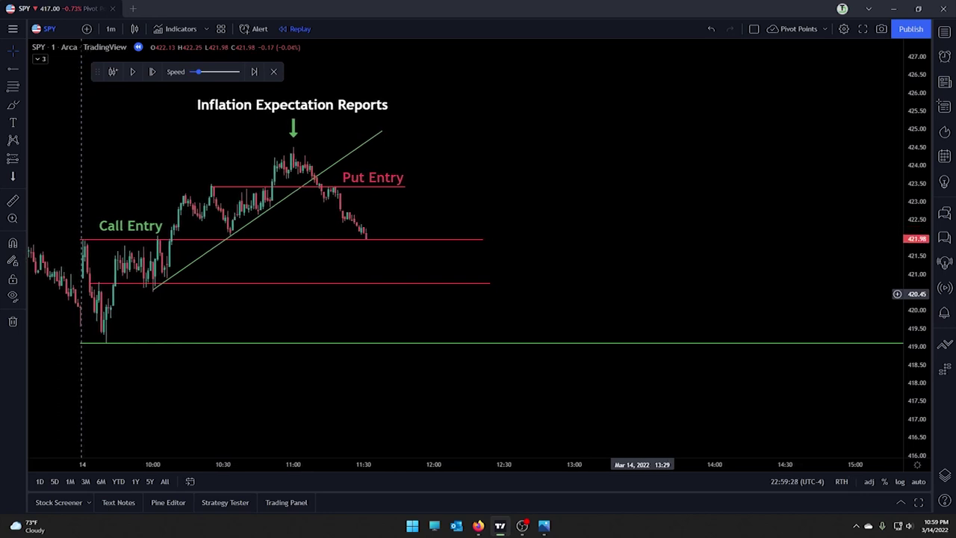
# Continue the replay to about 11:37, following price around and below the opening-high red line.
pyautogui.hotkey('shift', 'Right')
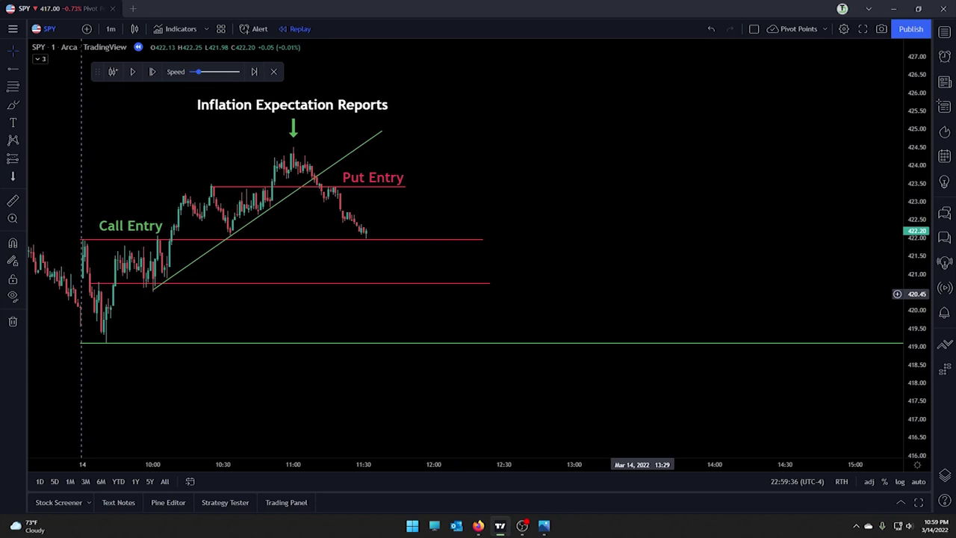
pyautogui.hotkey('shift', 'Right')
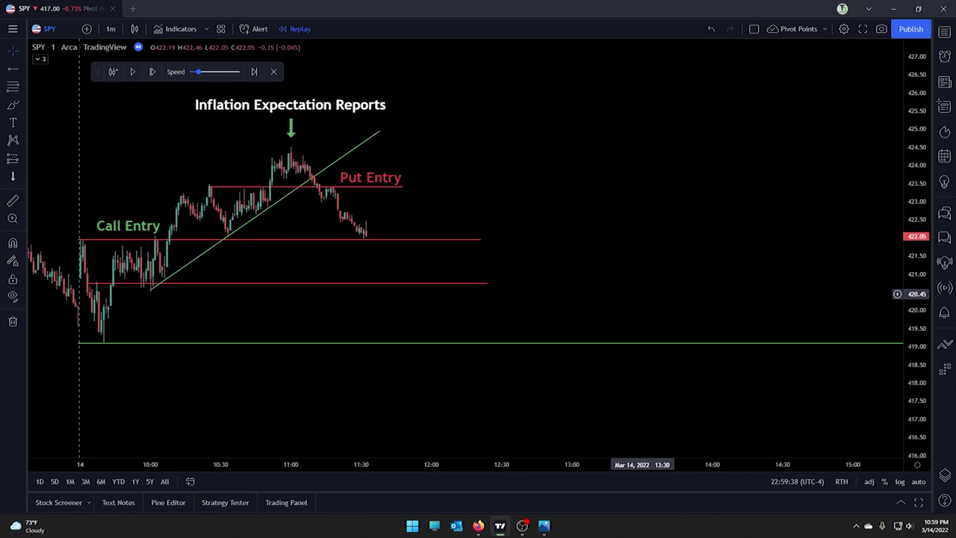
pyautogui.hotkey('shift', 'Right')
pyautogui.hotkey('shift', 'Right')
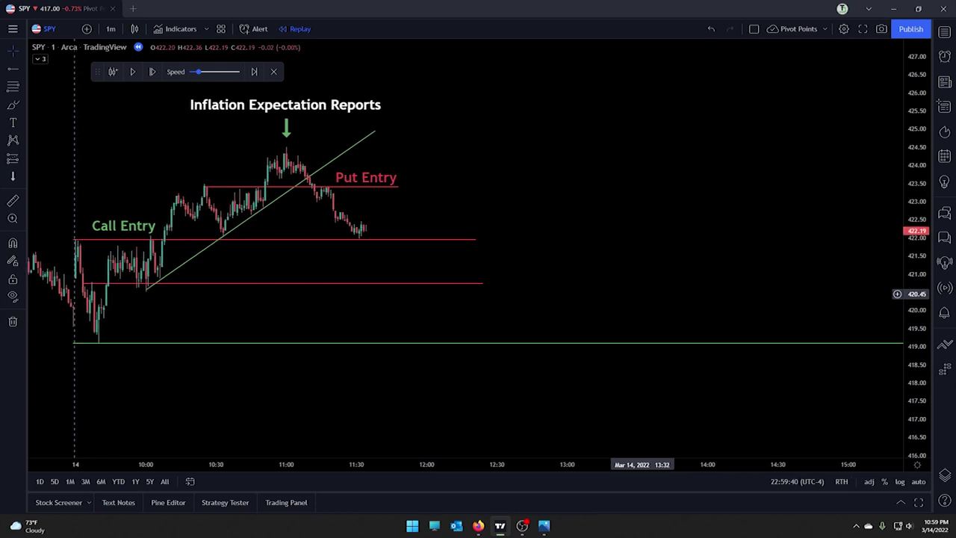
pyautogui.hotkey('shift', 'Right')
pyautogui.hotkey('shift', 'Right')
pyautogui.hotkey('shift', 'Right')
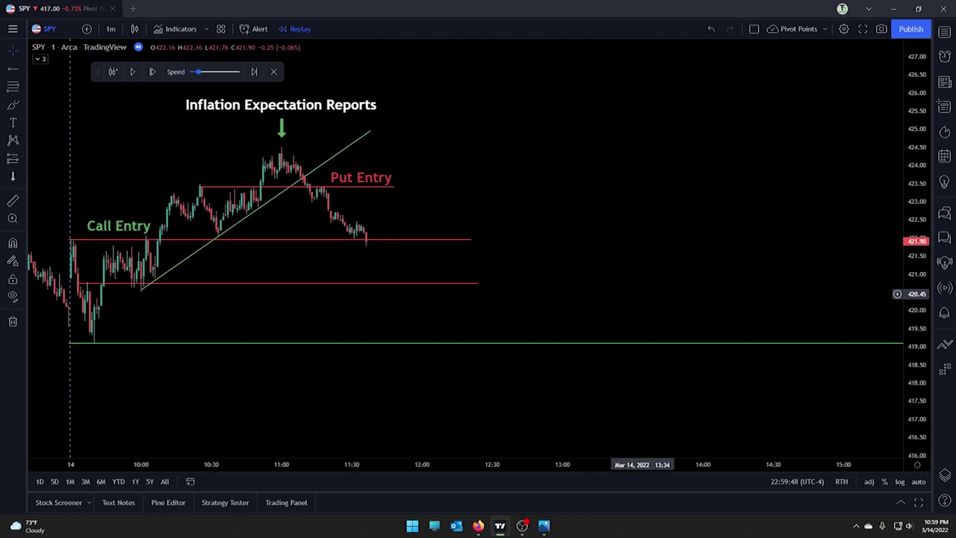
pyautogui.hotkey('shift', 'Right')
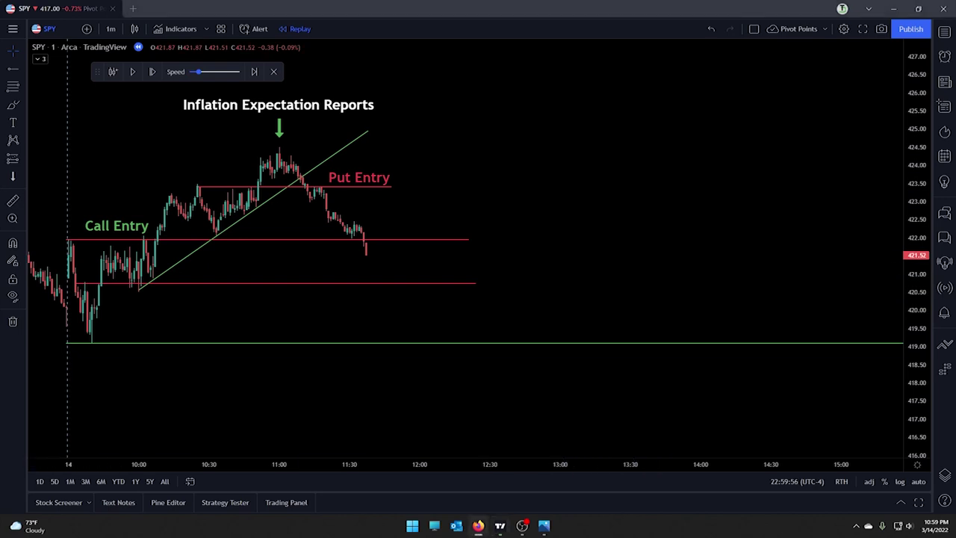
# Paste a copy of the "Put Entry" label above the red line near 422.00 and dismiss the Bar Replay warning.
pyautogui.hotkey('ctrl', 'v')
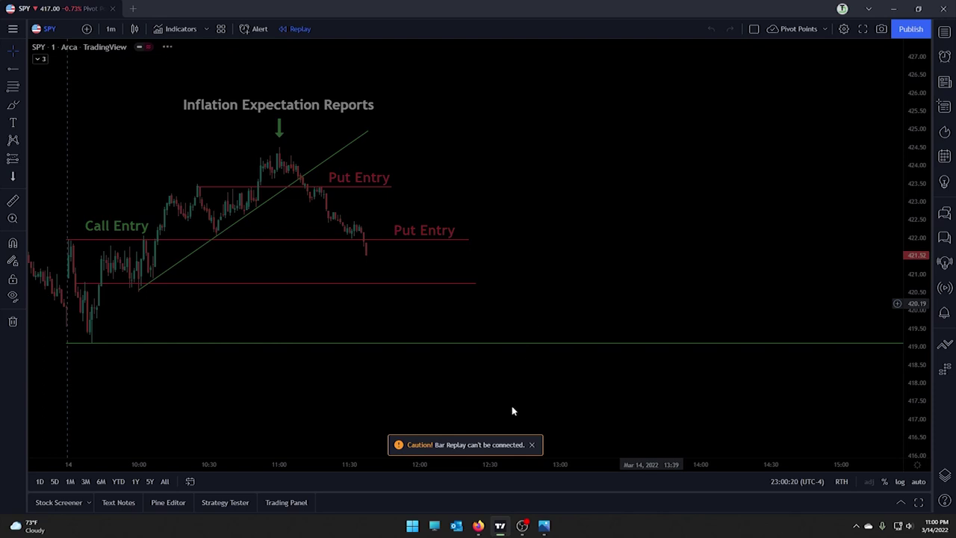
pyautogui.click(532, 445)
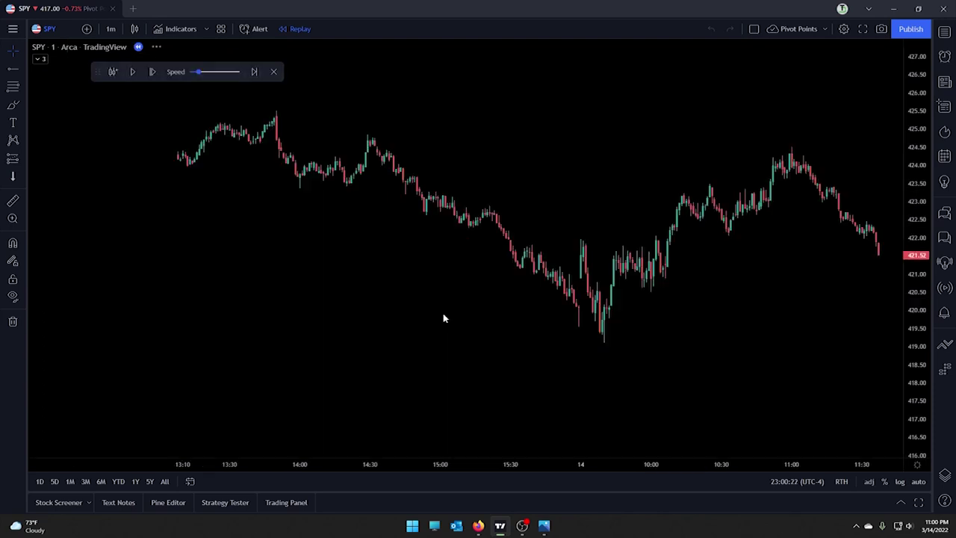
pyautogui.moveTo(806, 347); pyautogui.dragTo(280, 344)
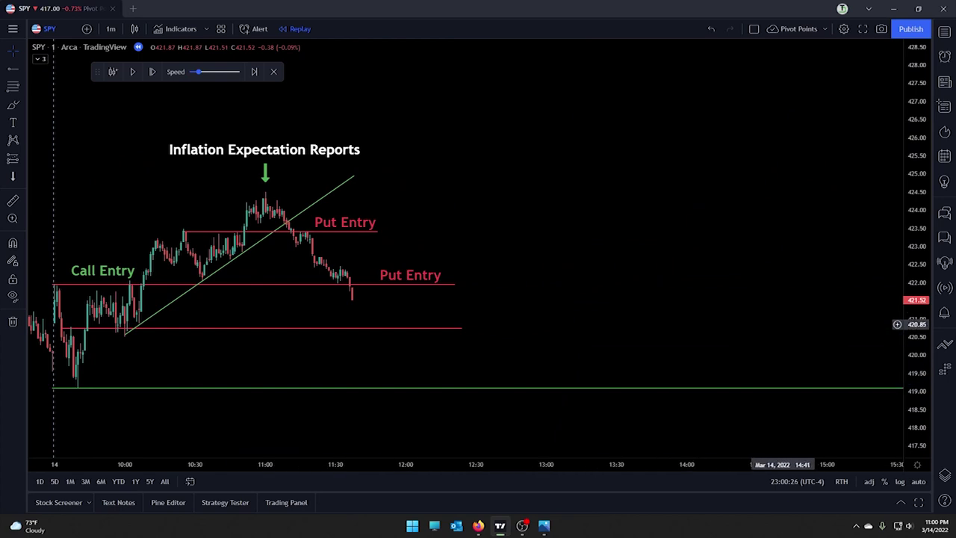
# Advance the replay from 11:37 to about 11:47, down through the lower red line near 420.75.
pyautogui.hotkey('shift', 'Right')
pyautogui.hotkey('shift', 'Right')
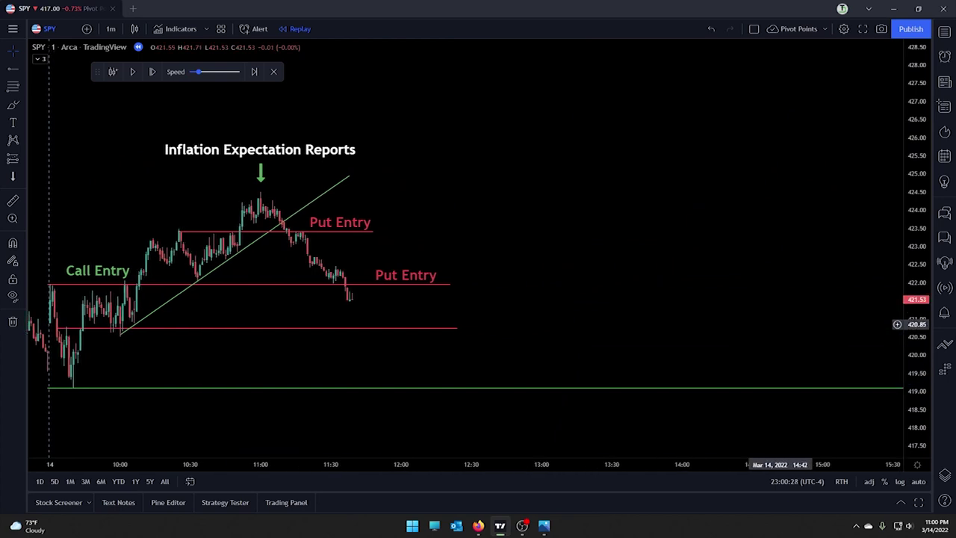
pyautogui.hotkey('shift', 'Right')
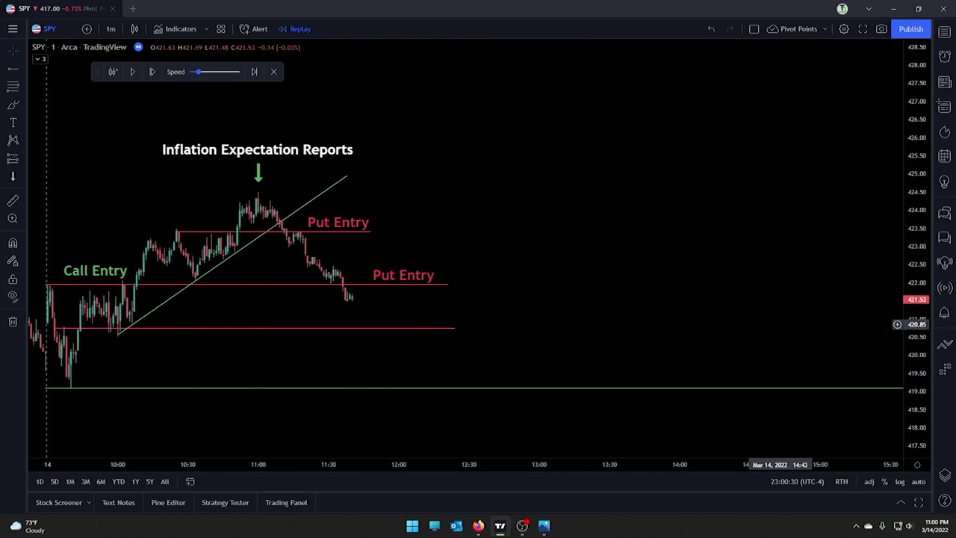
pyautogui.hotkey('shift', 'Right')
pyautogui.hotkey('shift', 'Right')
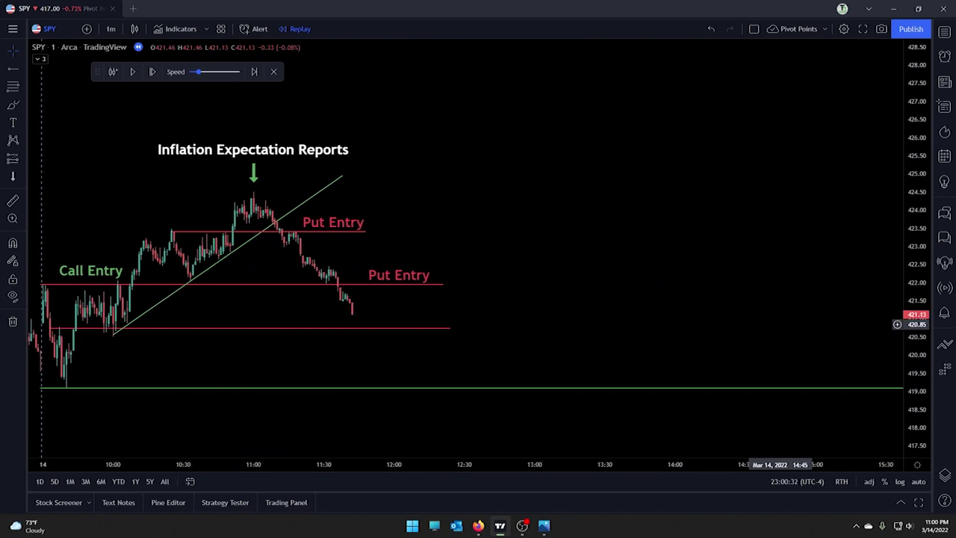
pyautogui.hotkey('shift', 'Right')
pyautogui.hotkey('shift', 'Right')
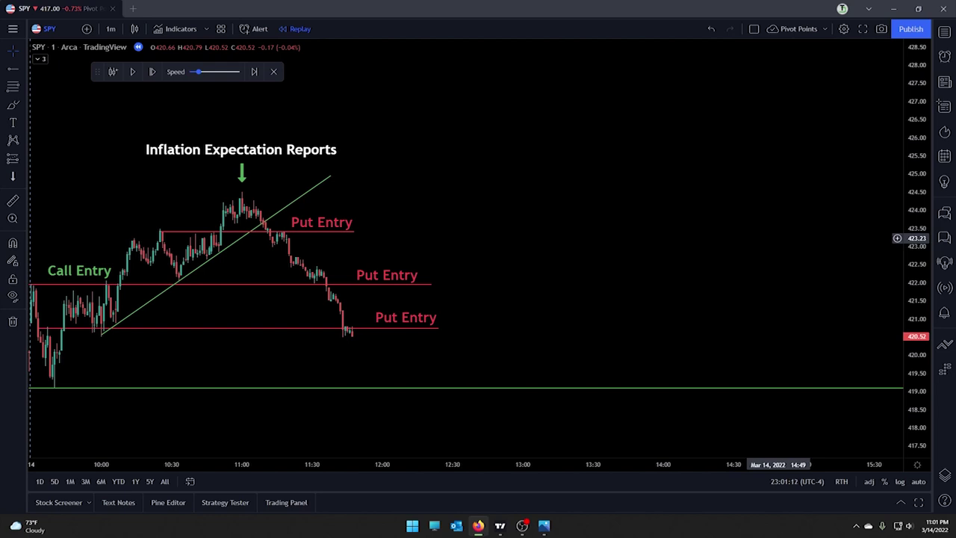
# Continue the replay to about 12:17, following price down to and around the green session-low line.
pyautogui.hscroll(-5, 298, 358)
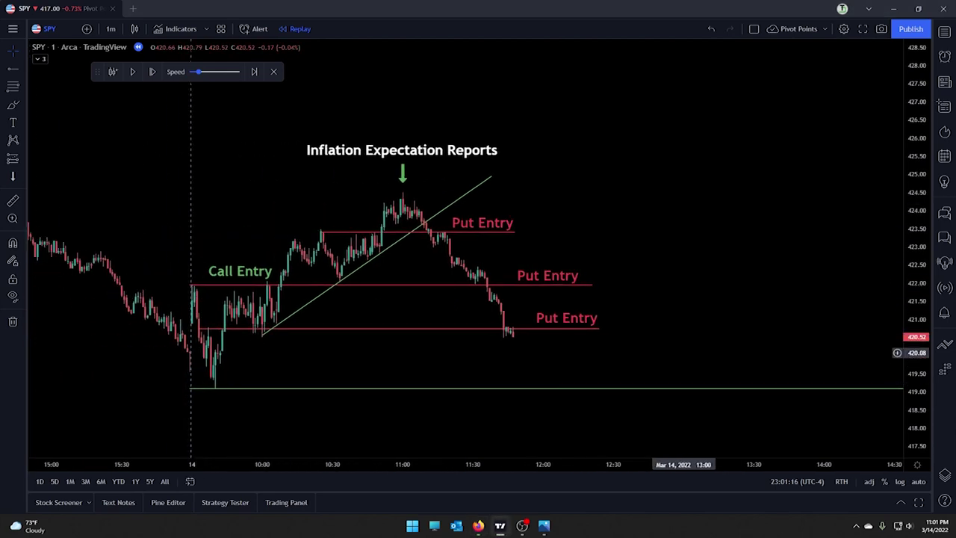
pyautogui.moveTo(683, 352); pyautogui.dragTo(671, 271)
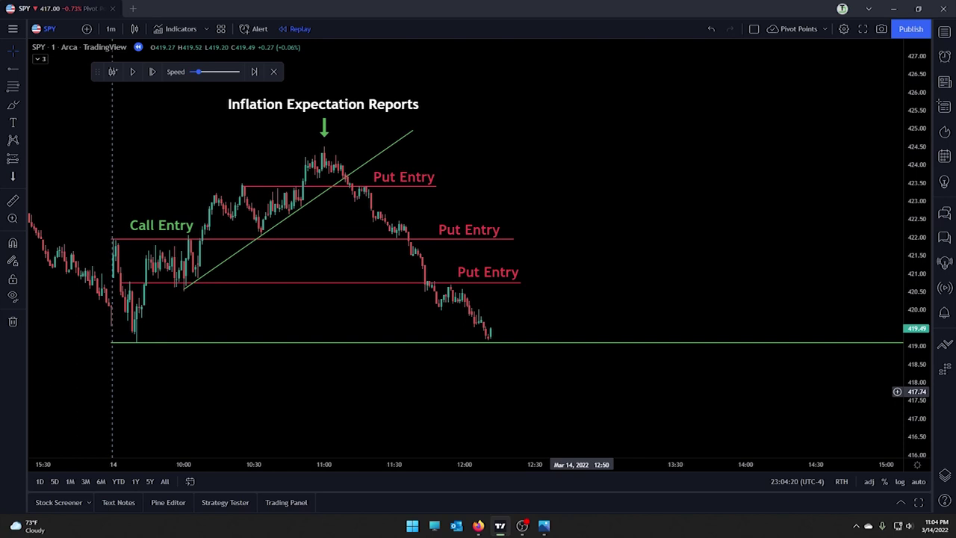
pyautogui.hscroll(2, 538, 366)
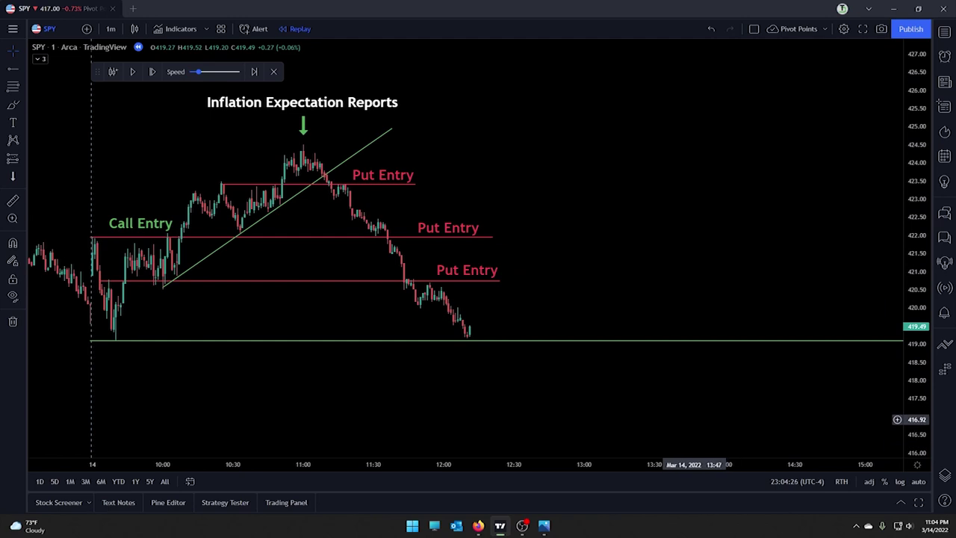
pyautogui.hotkey('shift', 'Right')
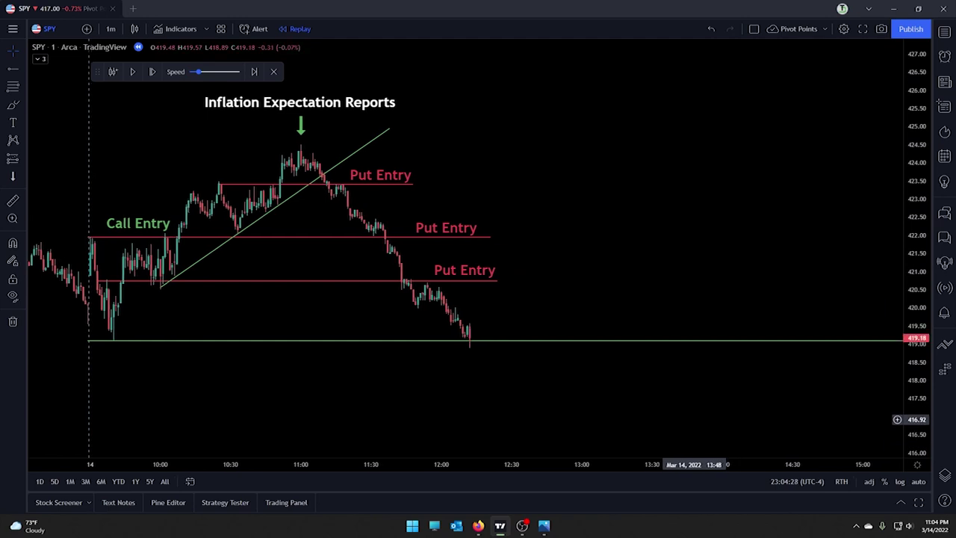
pyautogui.hotkey('shift', 'Right')
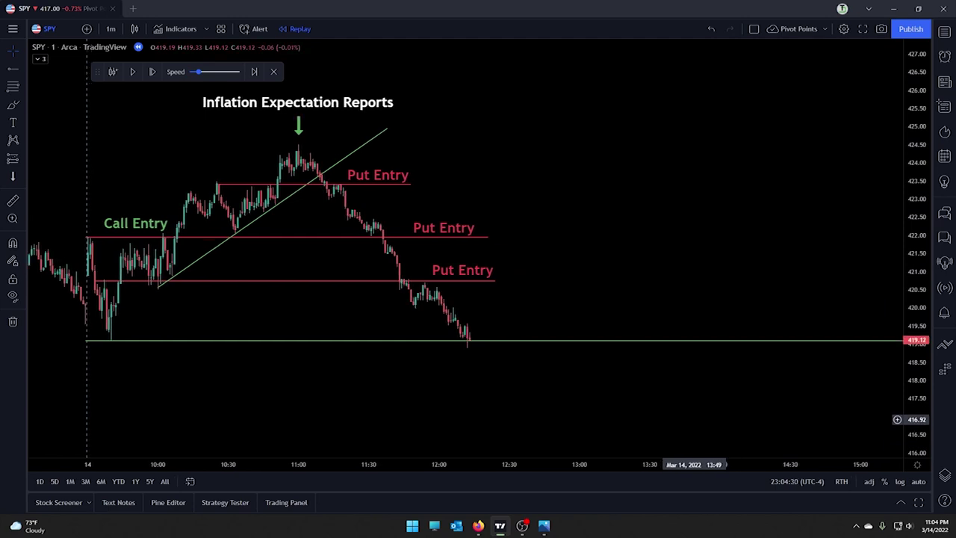
pyautogui.hotkey('shift', 'Right')
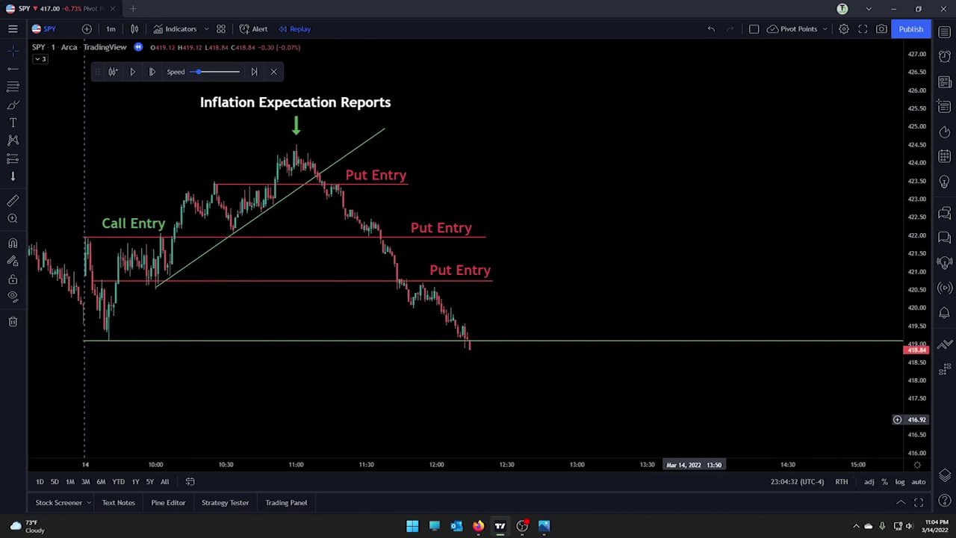
pyautogui.hotkey('shift', 'Right')
pyautogui.hotkey('shift', 'Right')
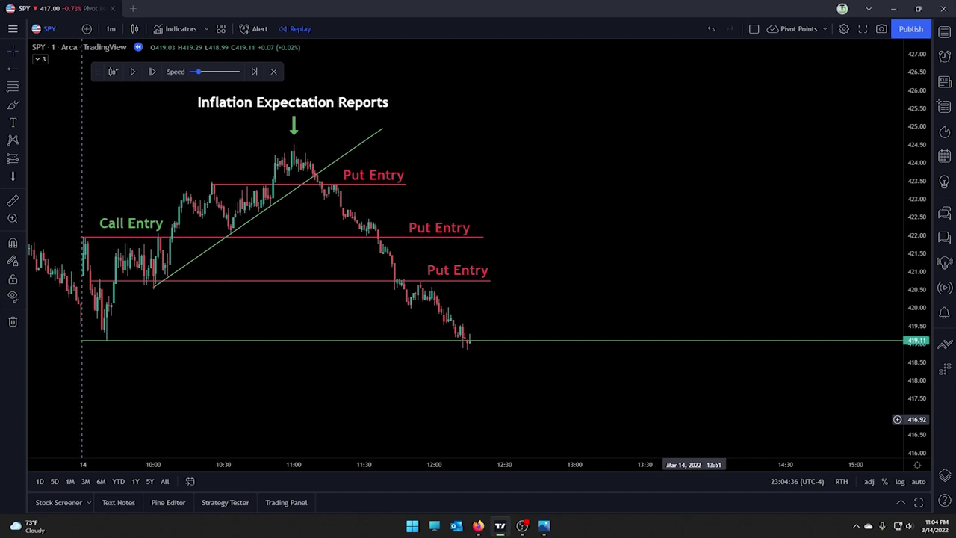
pyautogui.hotkey('shift', 'Right')
pyautogui.hotkey('shift', 'Right')
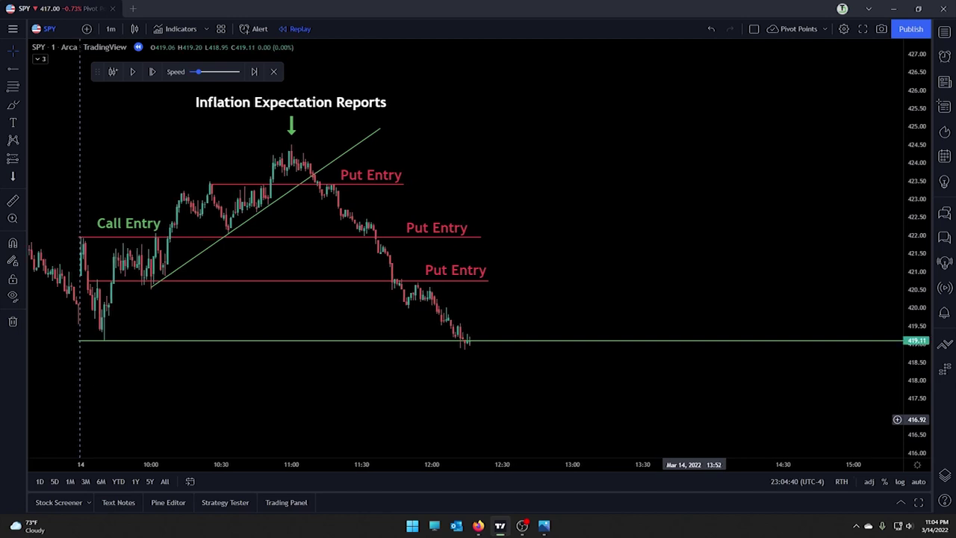
pyautogui.hotkey('shift', 'Right')
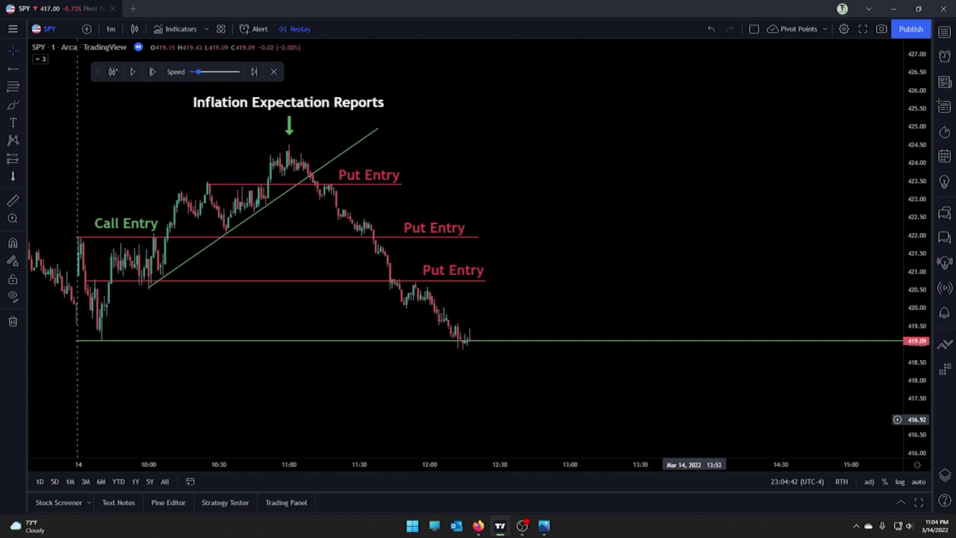
# Advance the replay to about 12:21 to follow the bounce and retest of the green session-low line.
pyautogui.hotkey('shift', 'Right')
pyautogui.hotkey('shift', 'Right')
pyautogui.hotkey('shift', 'Right')
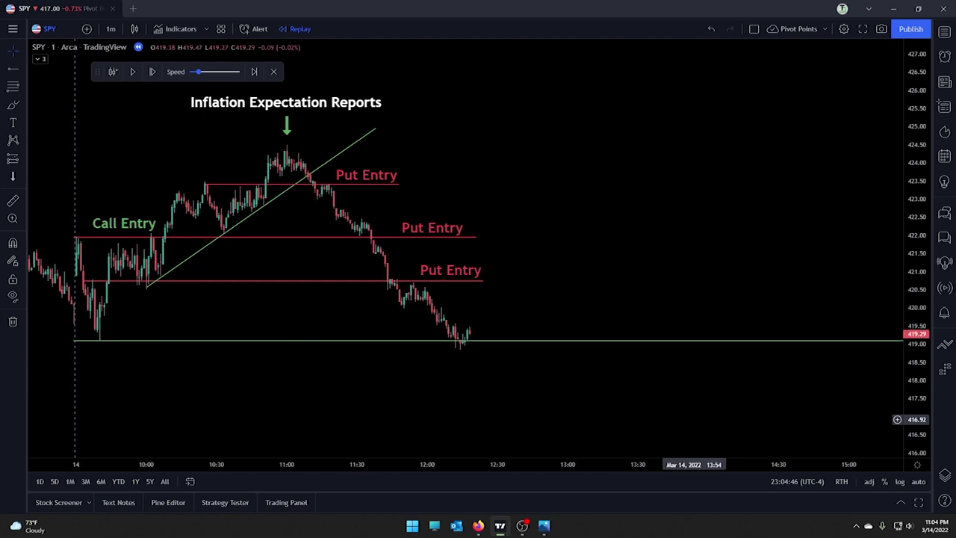
pyautogui.hotkey('shift', 'Right')
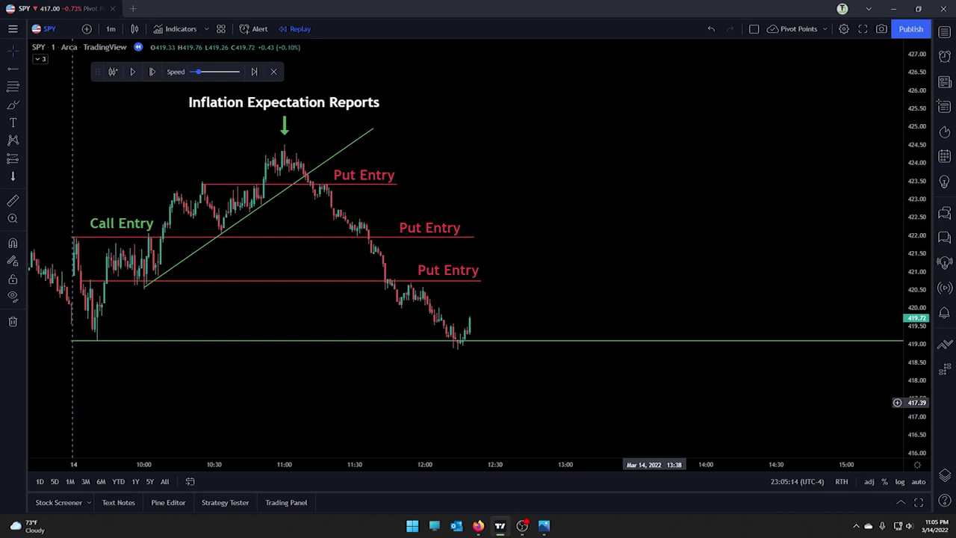
pyautogui.hotkey('shift', 'Right')
pyautogui.hotkey('shift', 'Right')
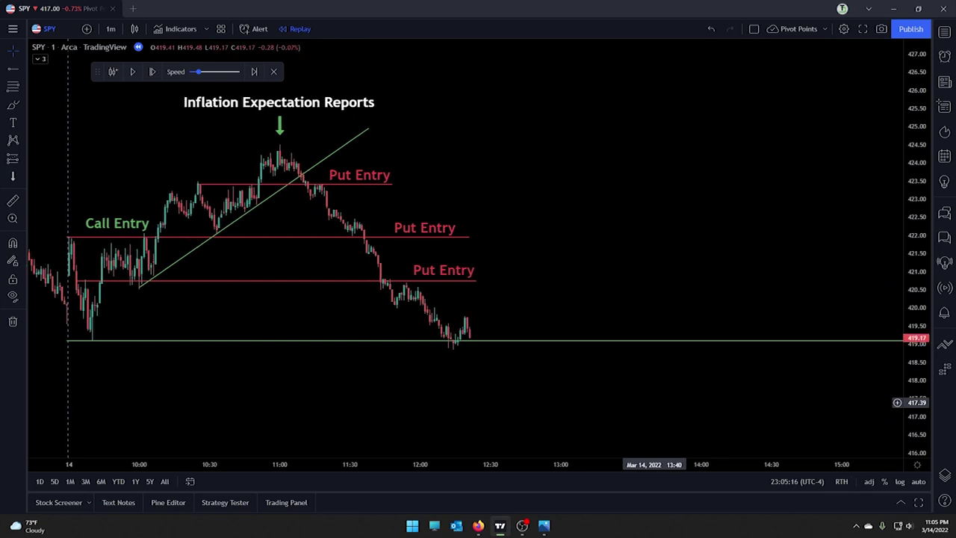
# Advance the replay to about 12:34, following the bounce above the green session-low line.
pyautogui.hotkey('shift', 'Right')
pyautogui.hotkey('shift', 'Right')
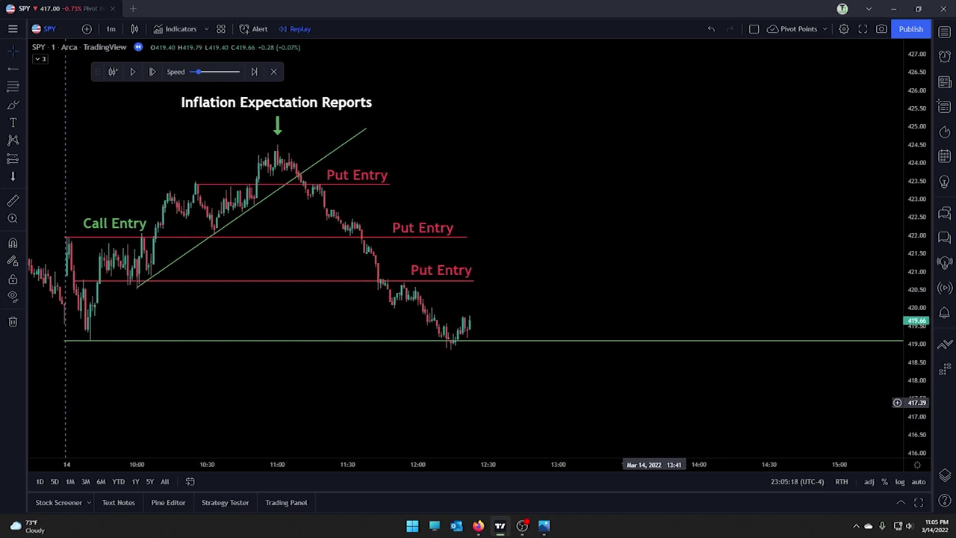
pyautogui.hotkey('shift', 'Right')
pyautogui.hotkey('shift', 'Right')
pyautogui.hotkey('shift', 'Right')
pyautogui.hotkey('shift', 'Right')
pyautogui.hotkey('shift', 'Right')
pyautogui.hotkey('shift', 'Right')
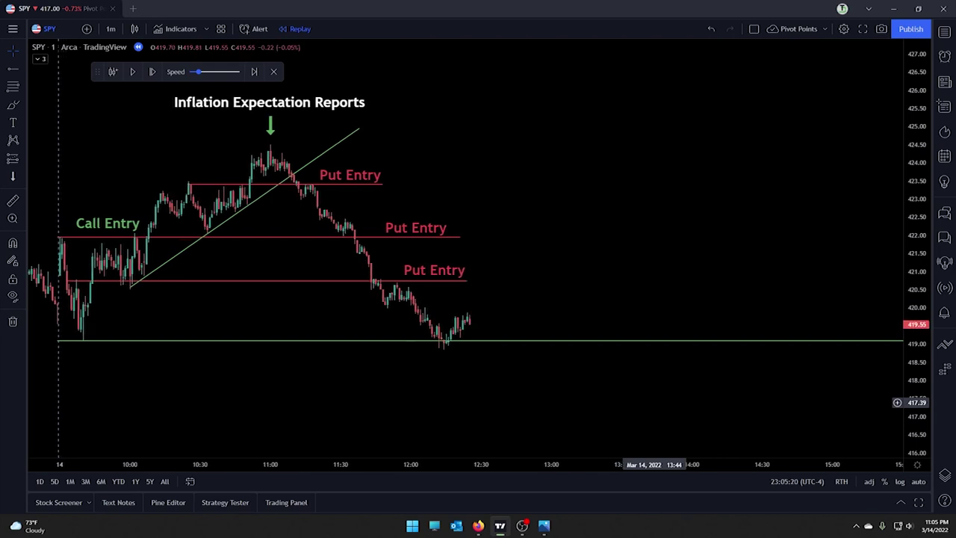
pyautogui.hotkey('shift', 'Right')
pyautogui.hotkey('shift', 'Right')
pyautogui.hotkey('shift', 'Right')
pyautogui.hotkey('shift', 'Right')
pyautogui.hotkey('shift', 'Right')
pyautogui.hotkey('shift', 'Right')
pyautogui.hotkey('shift', 'Right')
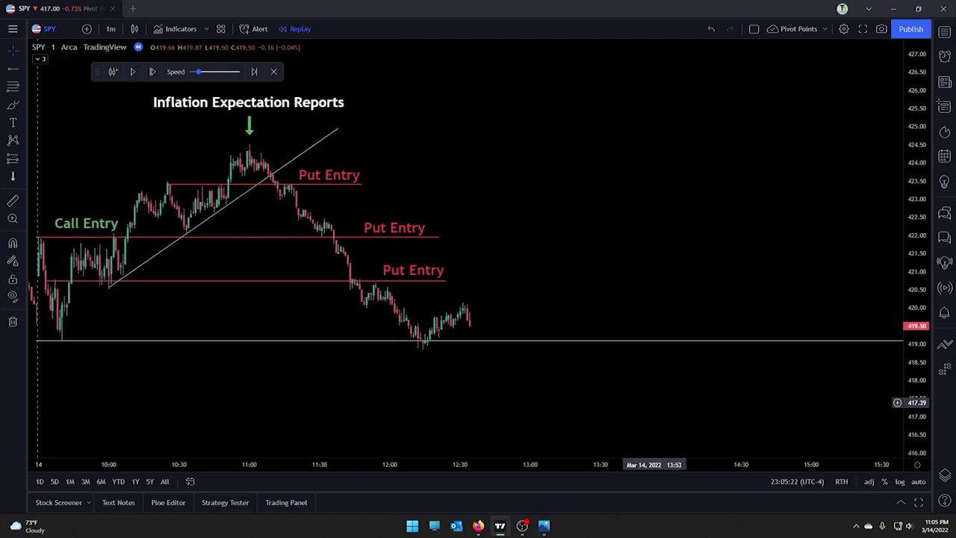
# Continue the replay bar by bar to about 12:47, through the break of the green session-low line.
pyautogui.hotkey('shift', 'Right')
pyautogui.hotkey('shift', 'Right')
pyautogui.hotkey('shift', 'Right')
pyautogui.hotkey('shift', 'Right')
pyautogui.hotkey('shift', 'Right')
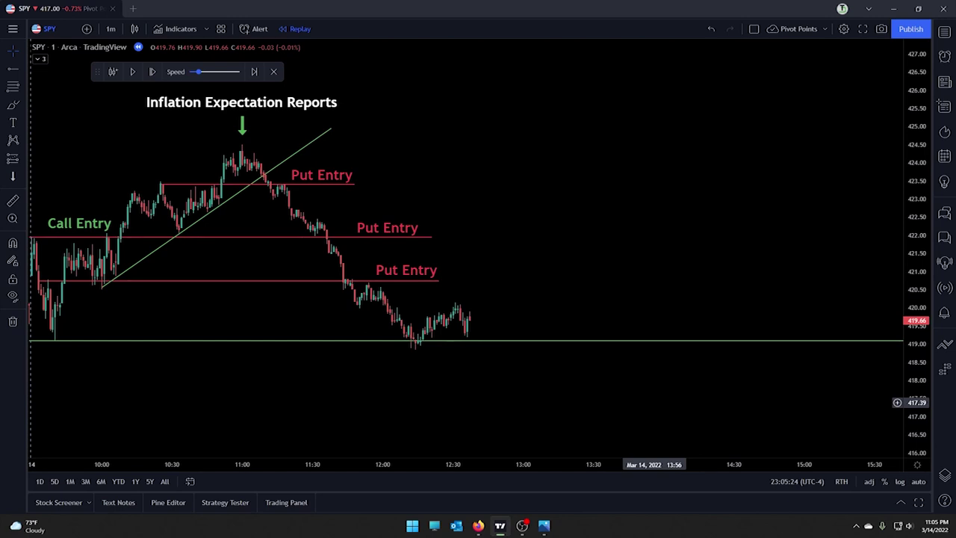
pyautogui.hotkey('shift', 'Right')
pyautogui.hotkey('shift', 'Right')
pyautogui.hotkey('shift', 'Right')
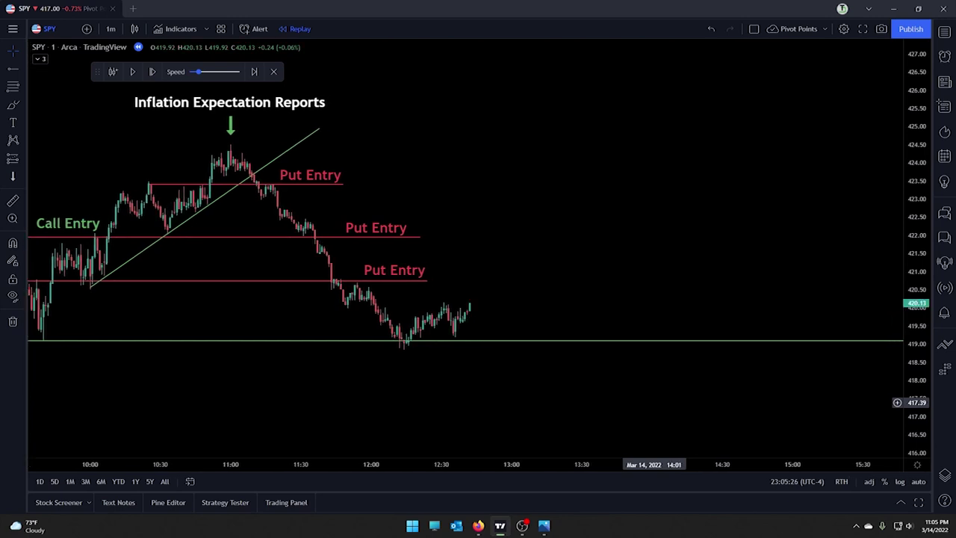
pyautogui.hotkey('shift', 'Right')
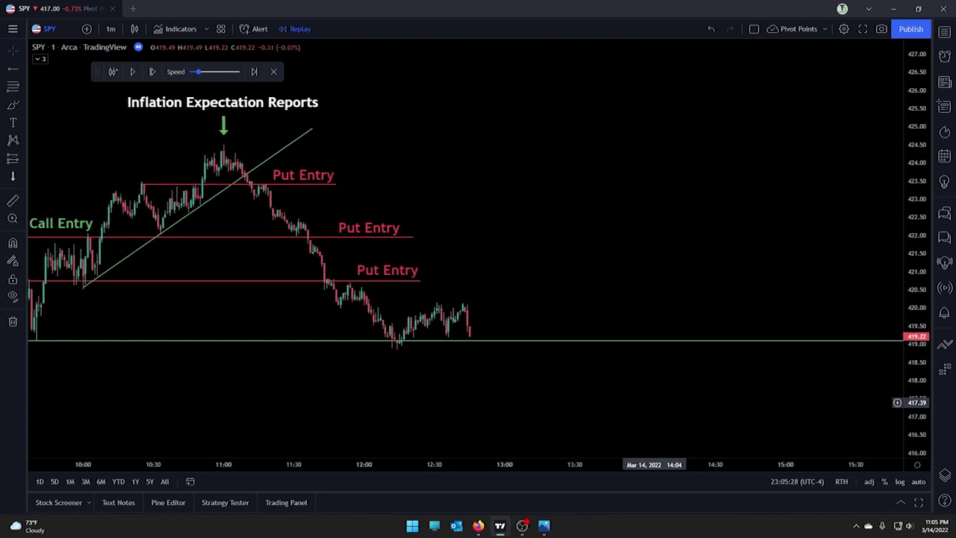
pyautogui.hotkey('shift', 'Right')
pyautogui.hotkey('shift', 'Right')
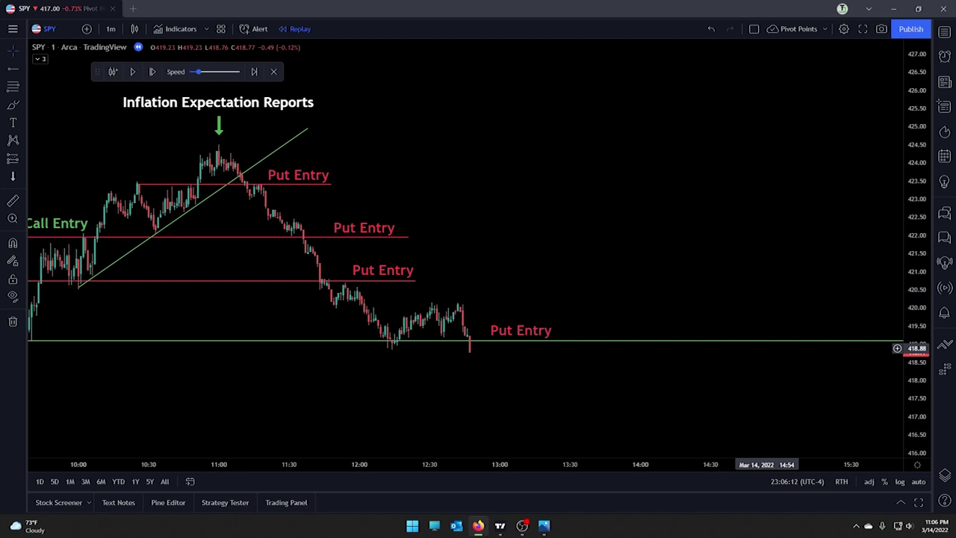
# Advance the replay to about 13:50, following price down from the "Put Entry" at the green line toward 416.00.
pyautogui.click(756, 355)
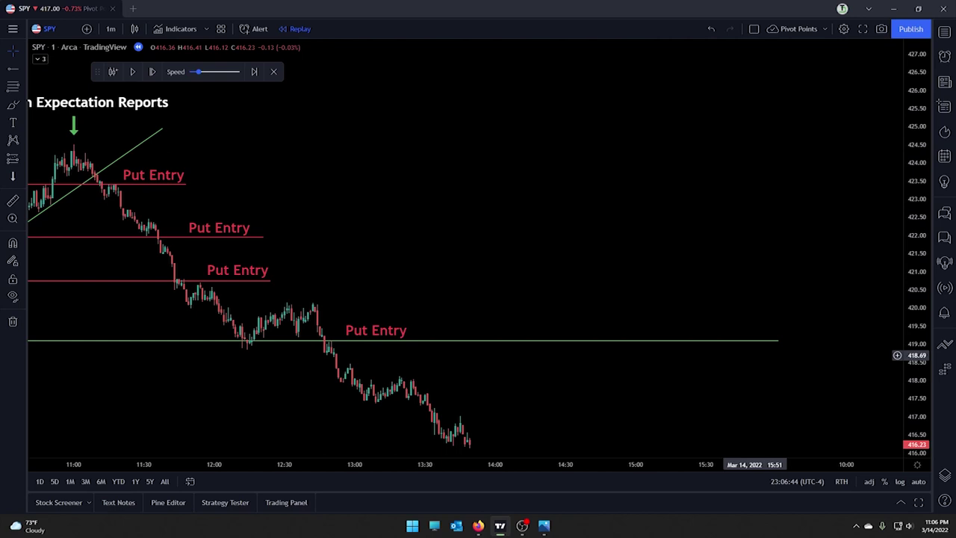
pyautogui.moveTo(754, 355); pyautogui.dragTo(722, 289)
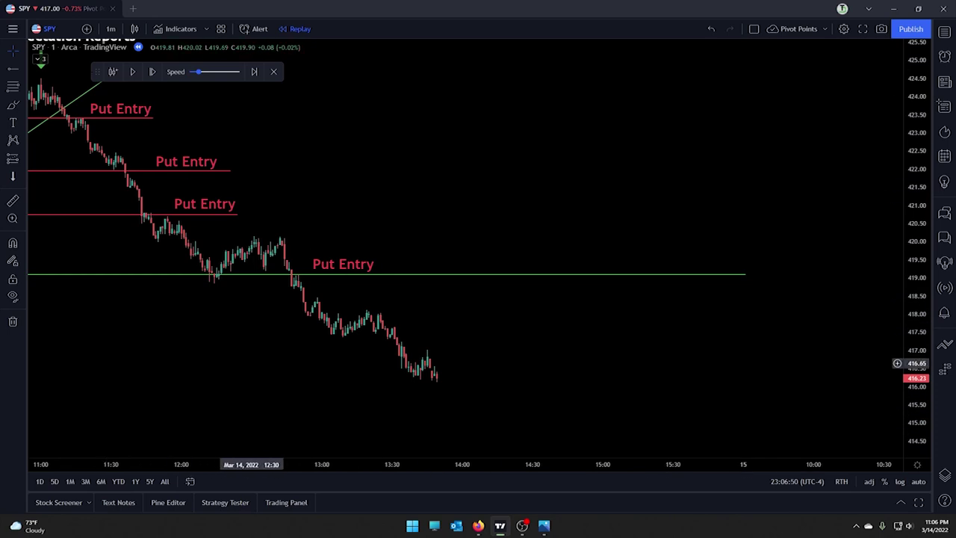
pyautogui.hotkey('shift', 'Right')
pyautogui.hotkey('shift', 'Right')
pyautogui.hotkey('shift', 'Right')
pyautogui.hotkey('shift', 'Right')
pyautogui.hotkey('shift', 'Right')
pyautogui.hotkey('shift', 'Right')
pyautogui.hotkey('shift', 'Right')
pyautogui.hotkey('shift', 'Right')
pyautogui.hotkey('shift', 'Right')
pyautogui.hotkey('shift', 'Right')
pyautogui.hotkey('shift', 'Right')
pyautogui.hotkey('shift', 'Right')
pyautogui.hotkey('shift', 'Right')
pyautogui.hotkey('shift', 'Right')
pyautogui.hotkey('shift', 'Right')
pyautogui.hotkey('shift', 'Right')
pyautogui.hotkey('shift', 'Right')
pyautogui.hotkey('shift', 'Right')
pyautogui.hotkey('shift', 'Right')
pyautogui.hotkey('shift', 'Right')
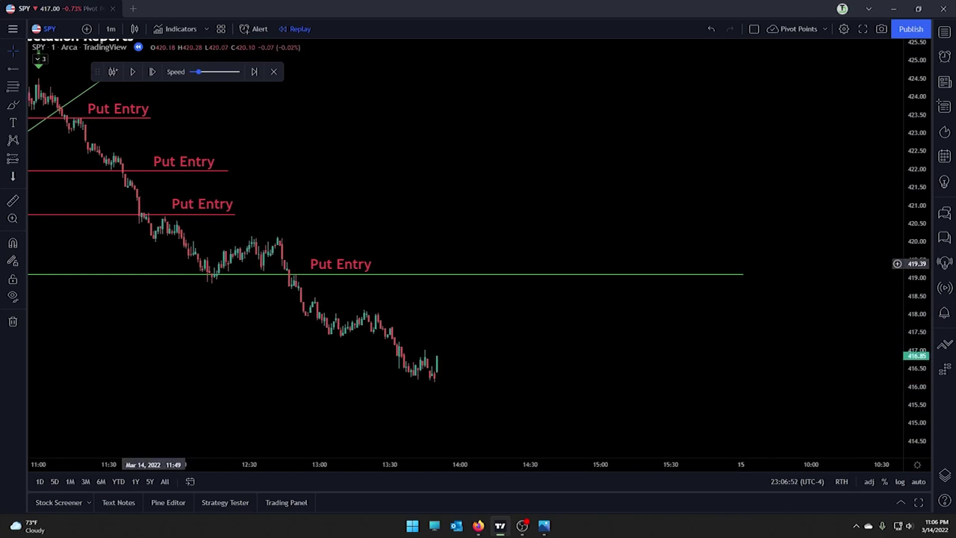
# Continue the replay to about 15:04, through the afternoon consolidation around 416.00 to 418.00.
pyautogui.hotkey('shift', 'Right')
pyautogui.hotkey('shift', 'Right')
pyautogui.hotkey('shift', 'Right')
pyautogui.hotkey('shift', 'Right')
pyautogui.hotkey('shift', 'Right')
pyautogui.hotkey('shift', 'Right')
pyautogui.hotkey('shift', 'Right')
pyautogui.hotkey('shift', 'Right')
pyautogui.hotkey('shift', 'Right')
pyautogui.hotkey('shift', 'Right')
pyautogui.hotkey('shift', 'Right')
pyautogui.hotkey('shift', 'Right')
pyautogui.hotkey('shift', 'Right')
pyautogui.hotkey('shift', 'Right')
pyautogui.hotkey('shift', 'Right')
pyautogui.hotkey('shift', 'Right')
pyautogui.hotkey('shift', 'Right')
pyautogui.hotkey('shift', 'Right')
pyautogui.hotkey('shift', 'Right')
pyautogui.hotkey('shift', 'Right')
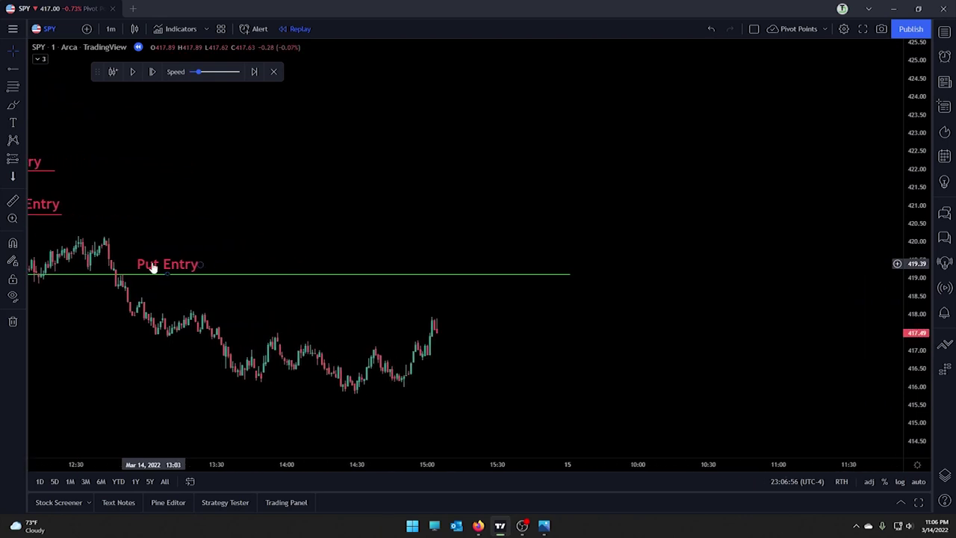
pyautogui.hotkey('shift', 'Right')
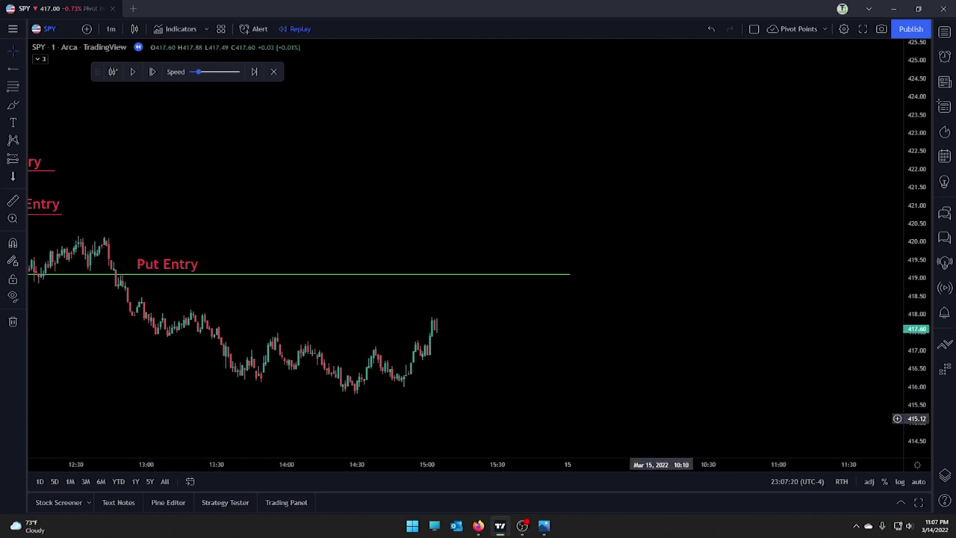
# Advance the replay through the last trading hour to about 15:51.
pyautogui.hotkey('shift', 'Right')
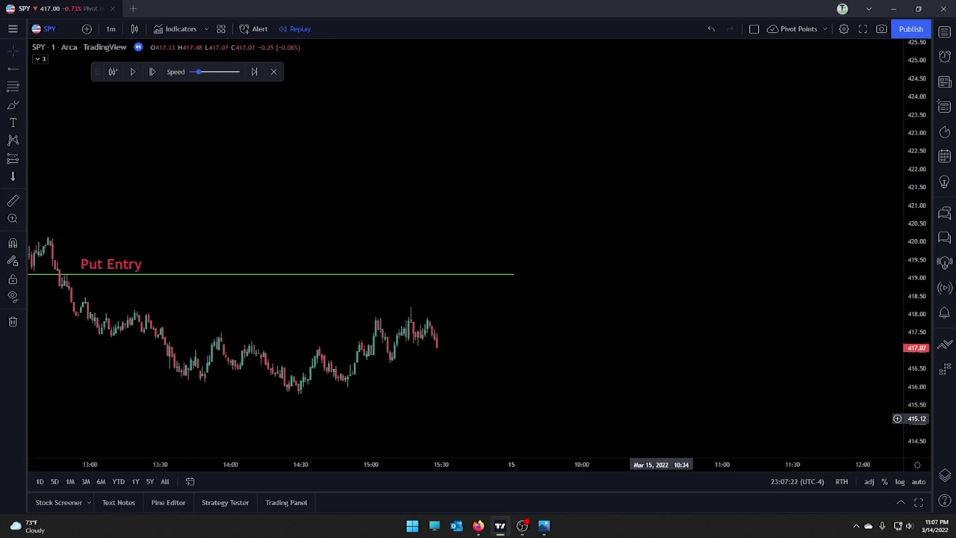
pyautogui.hotkey('shift', 'Right')
pyautogui.hotkey('shift', 'Right')
pyautogui.hotkey('shift', 'Right')
pyautogui.hotkey('shift', 'Right')
pyautogui.hotkey('shift', 'Right')
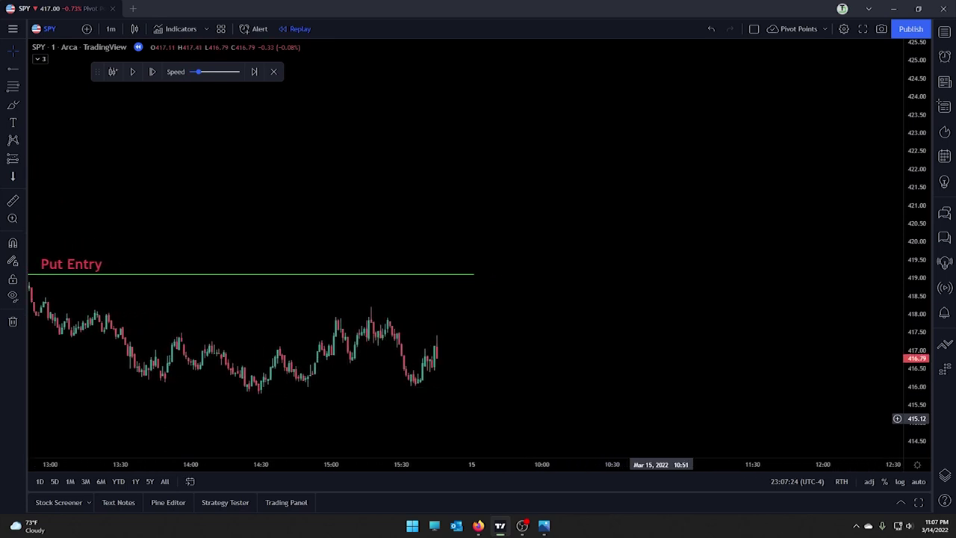
pyautogui.hotkey('shift', 'Right')
pyautogui.hotkey('shift', 'Right')
pyautogui.hotkey('shift', 'Right')
pyautogui.hotkey('shift', 'Right')
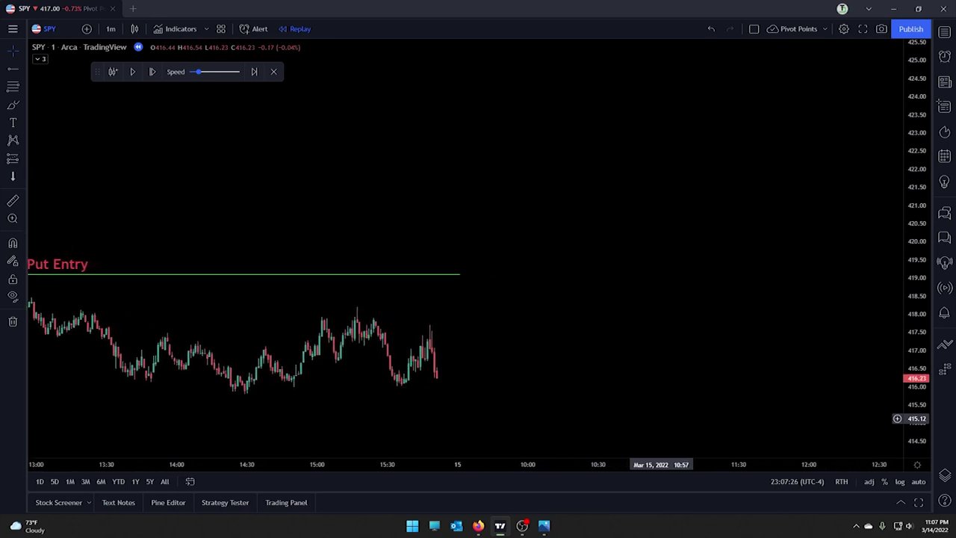
# Run the replay through the remaining one-minute bars to the end of the March 14 session.
pyautogui.hotkey('shift', 'Right')
pyautogui.hotkey('shift', 'Right')
pyautogui.hotkey('shift', 'Right')
pyautogui.hotkey('shift', 'Right')
pyautogui.hotkey('shift', 'Right')
pyautogui.hotkey('shift', 'Right')
pyautogui.hotkey('shift', 'Right')
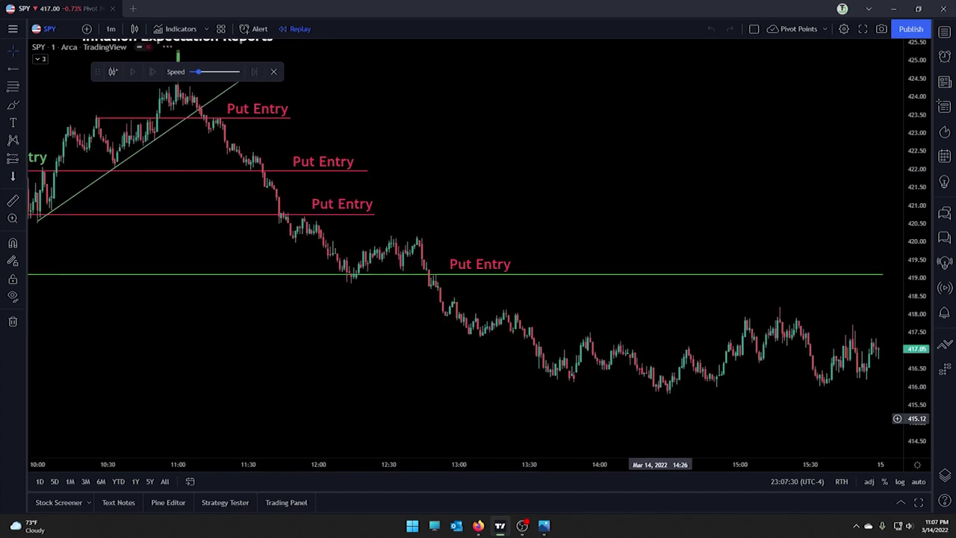
# Review the completed session from the open to the close, examining the call and put entries, trend line and "Inflation Expectation Reports" arrow.
pyautogui.moveTo(268, 389); pyautogui.dragTo(489, 388)
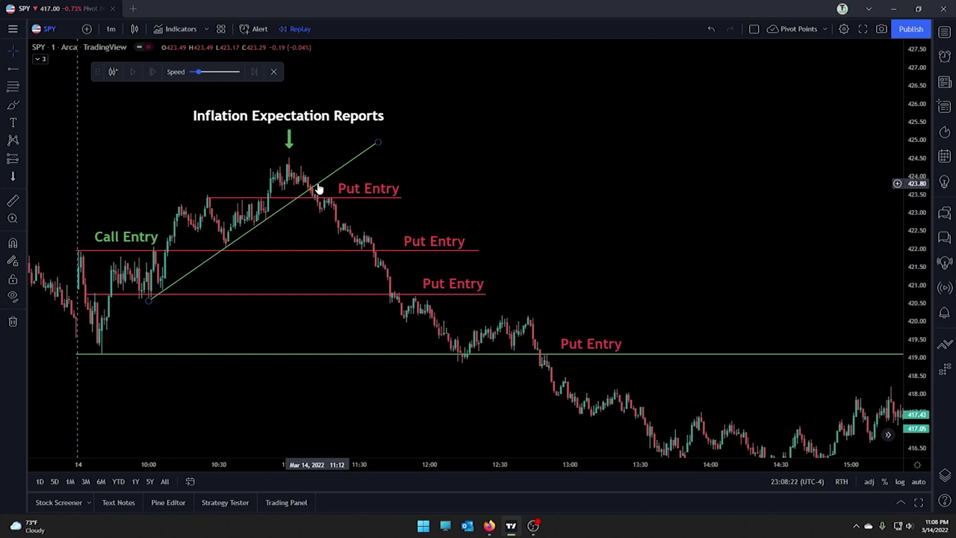
pyautogui.moveTo(578, 340); pyautogui.dragTo(395, 337)
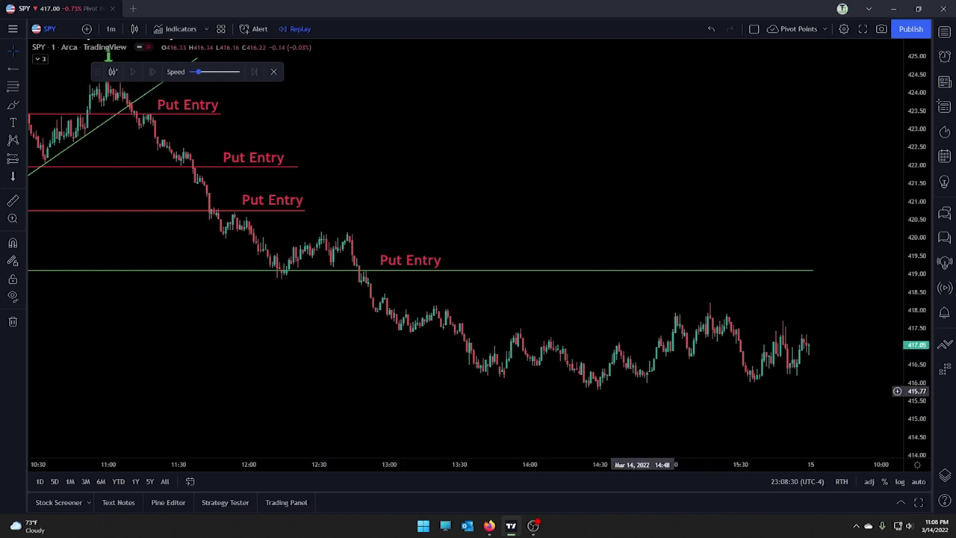
pyautogui.moveTo(226, 318); pyautogui.dragTo(266, 366)
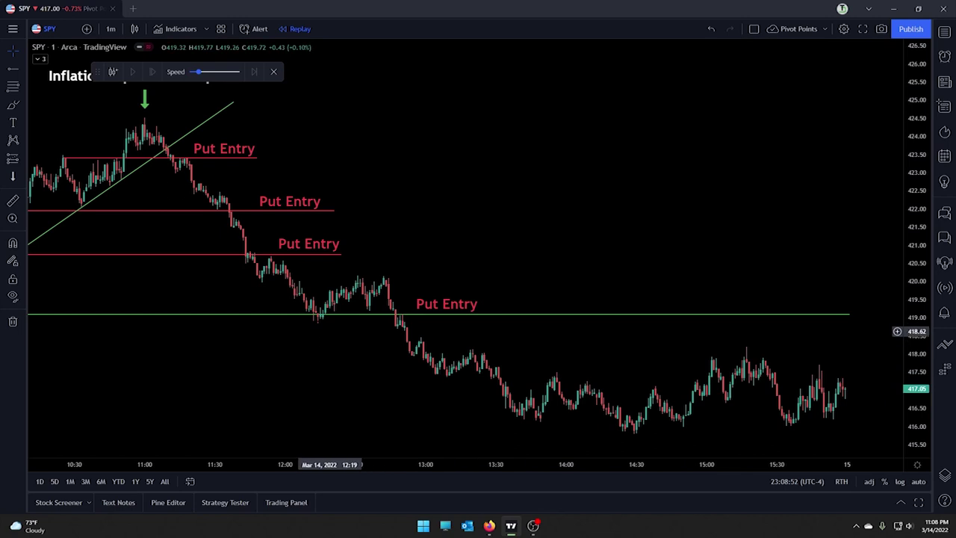
pyautogui.moveTo(345, 345); pyautogui.dragTo(552, 316)
pyautogui.click(409, 117)
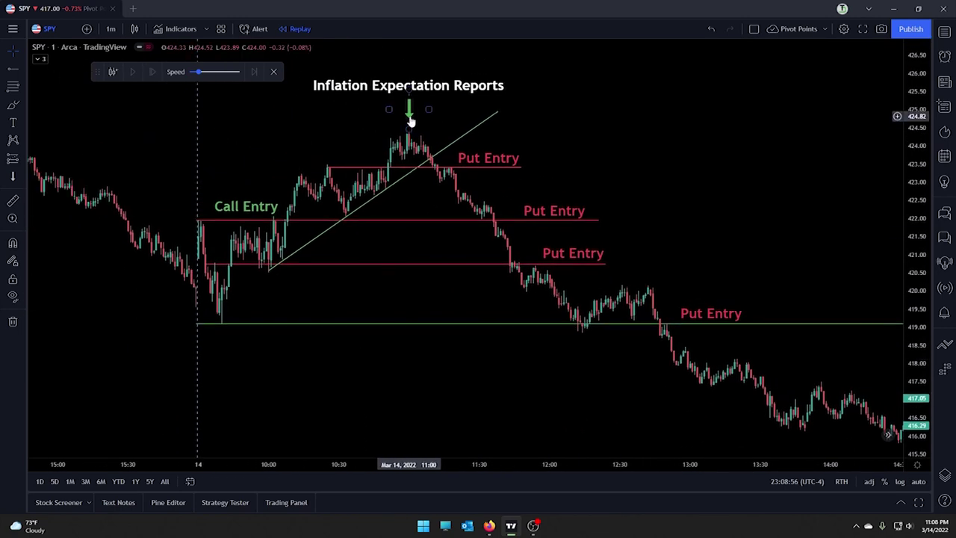
pyautogui.click(407, 99)
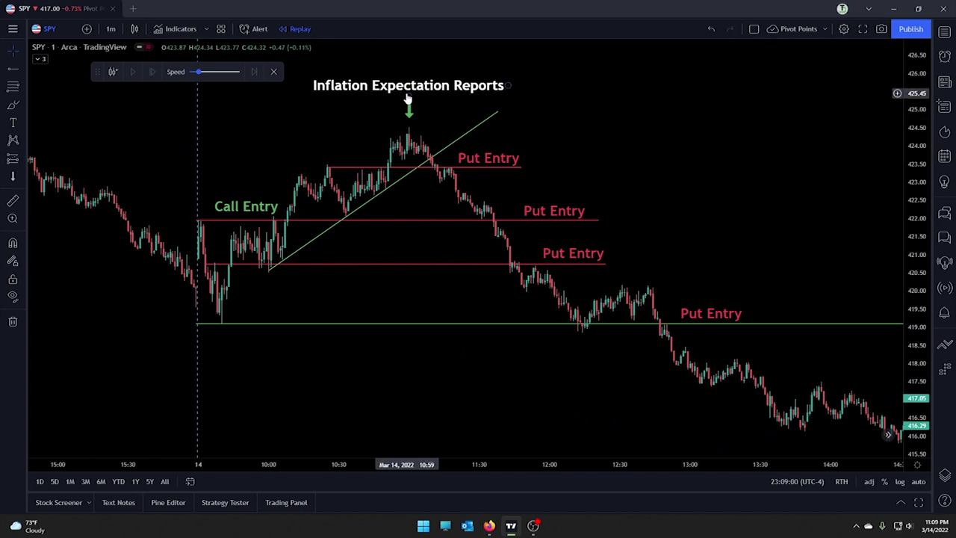
pyautogui.moveTo(718, 153); pyautogui.dragTo(576, 148)
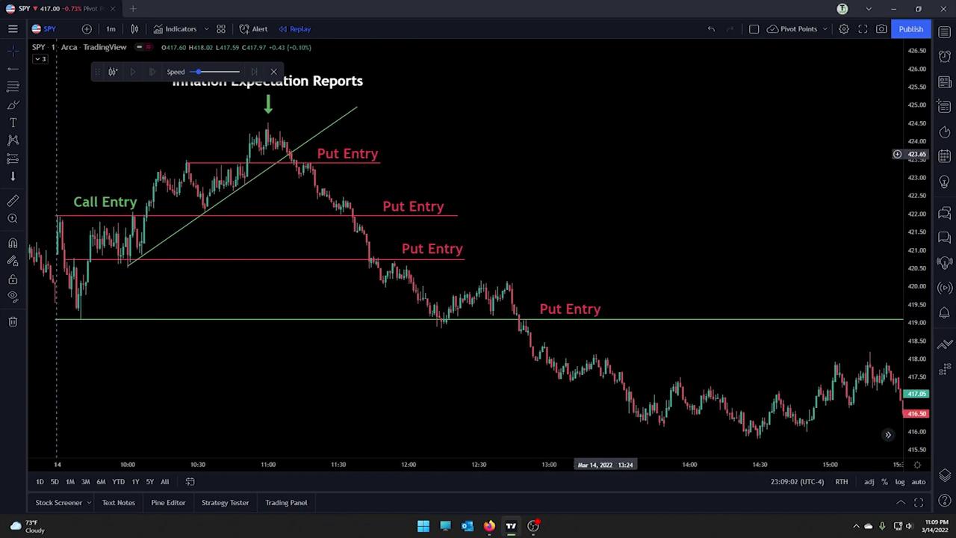